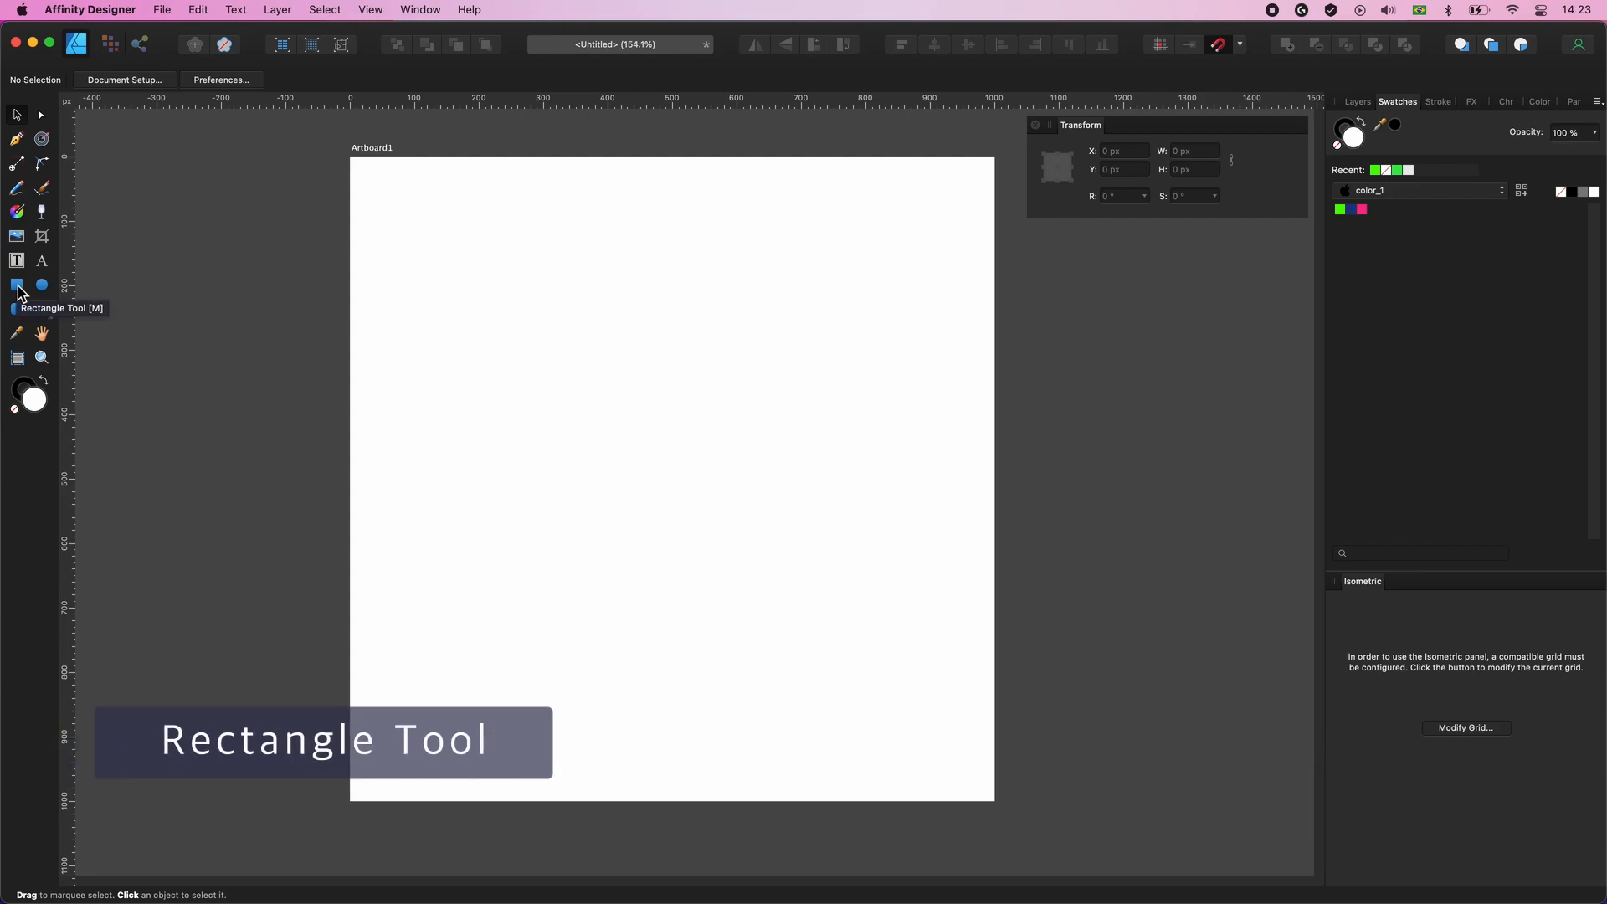
- Draw a 1000 × 1000 px rectangle covering the whole artboard and fill it with #000000
{"action": "left_click", "coordinate": [17, 286]}
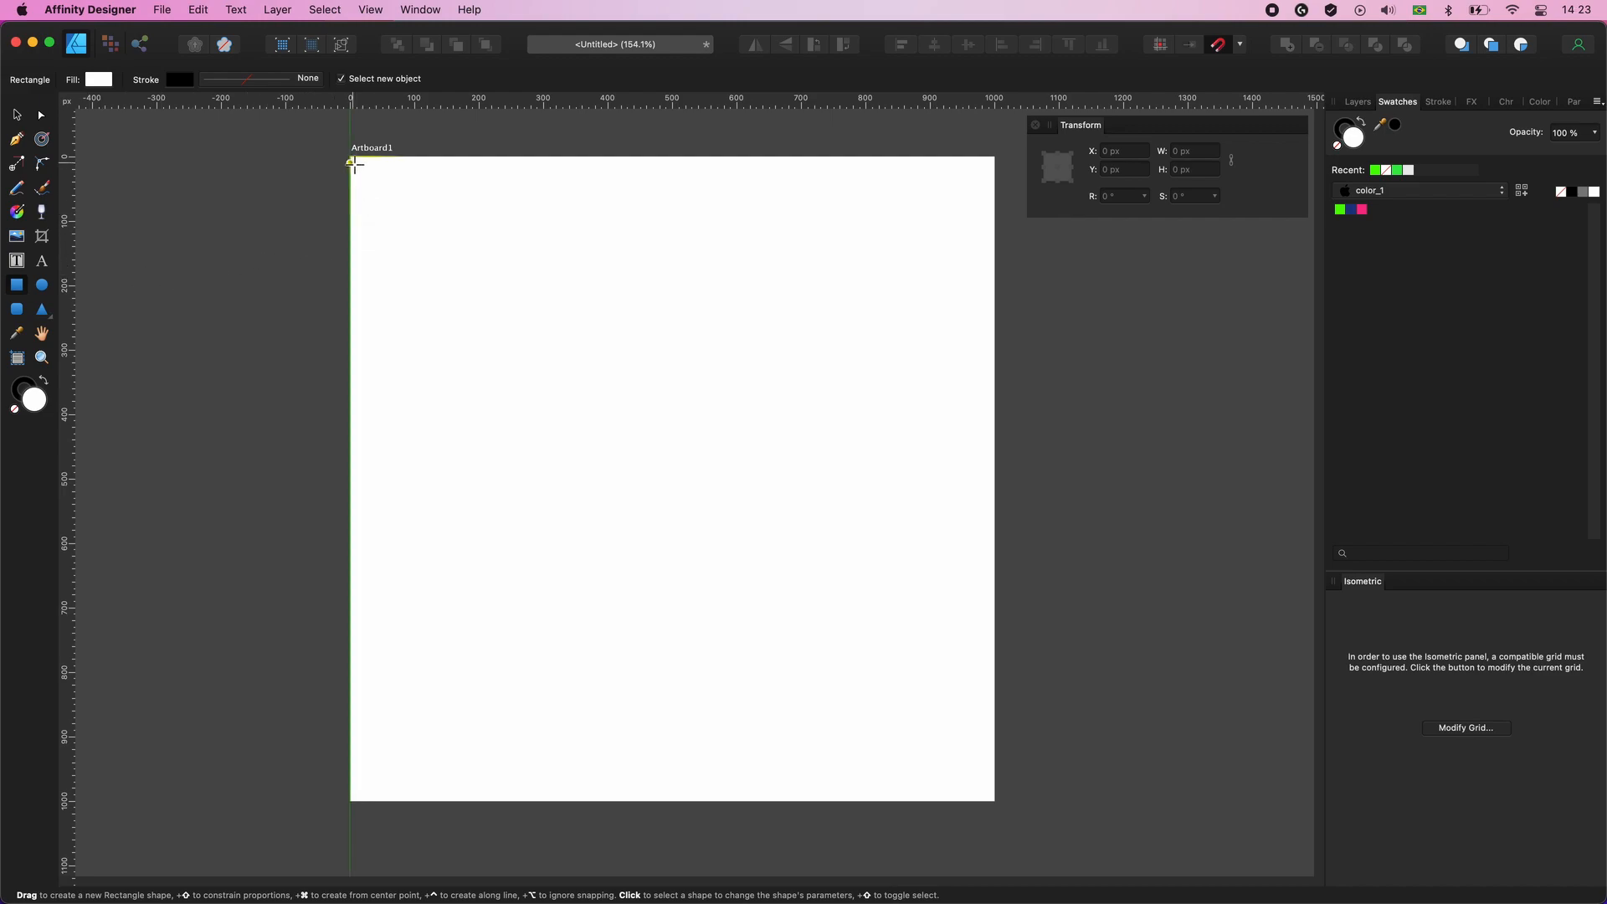
{"action": "left_click_drag", "start_coordinate": [351, 157], "coordinate": [995, 801]}
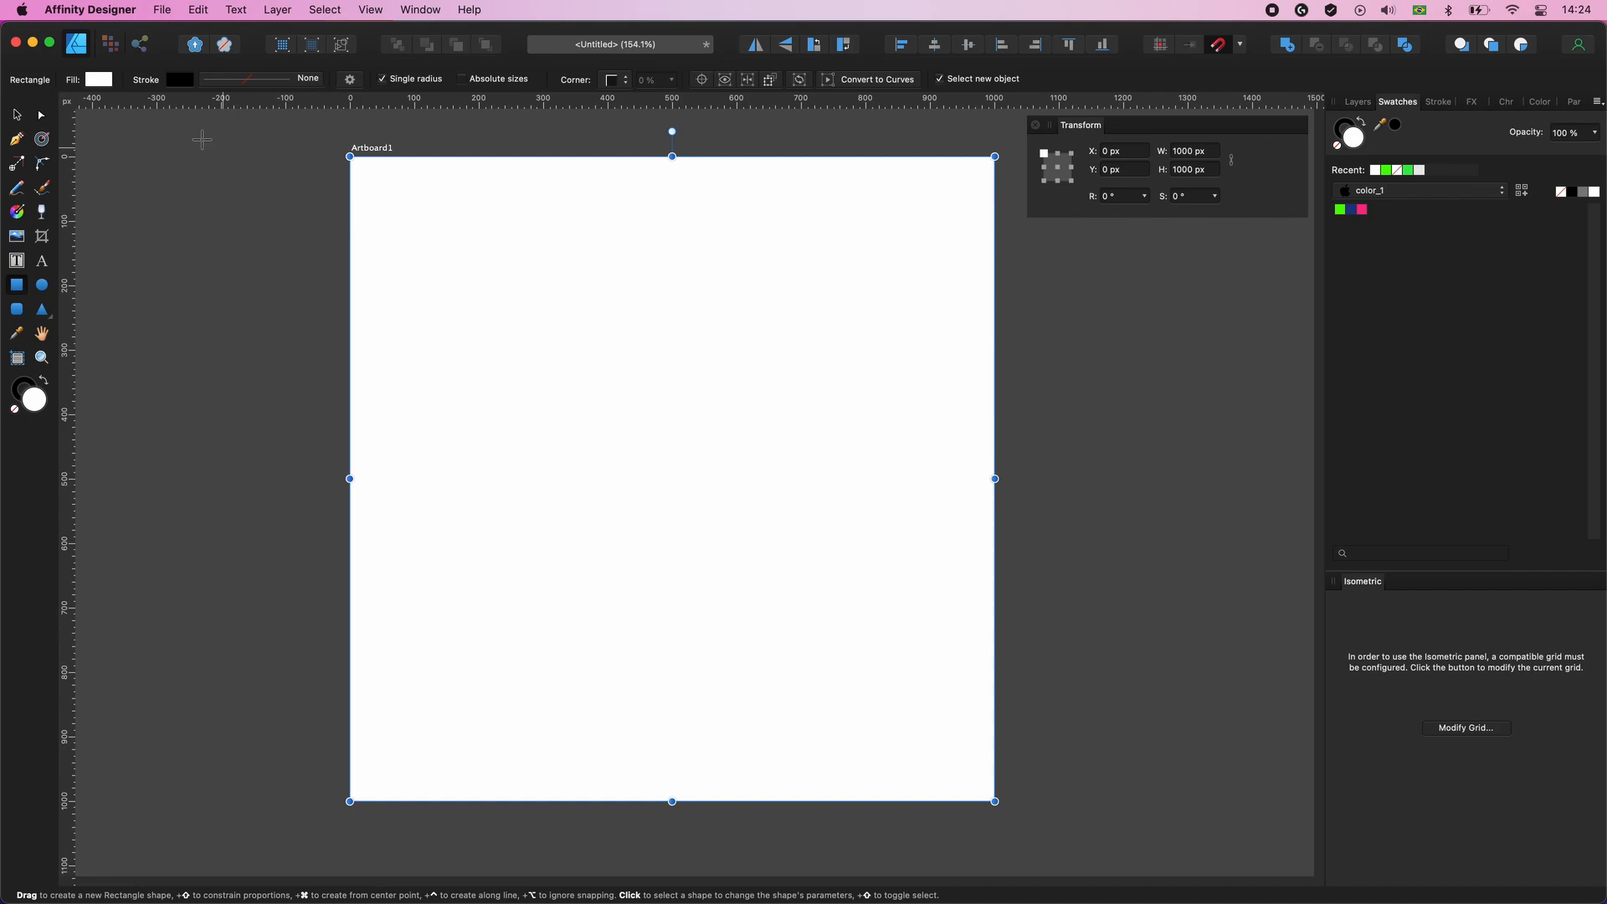
{"action": "left_click", "coordinate": [99, 84]}
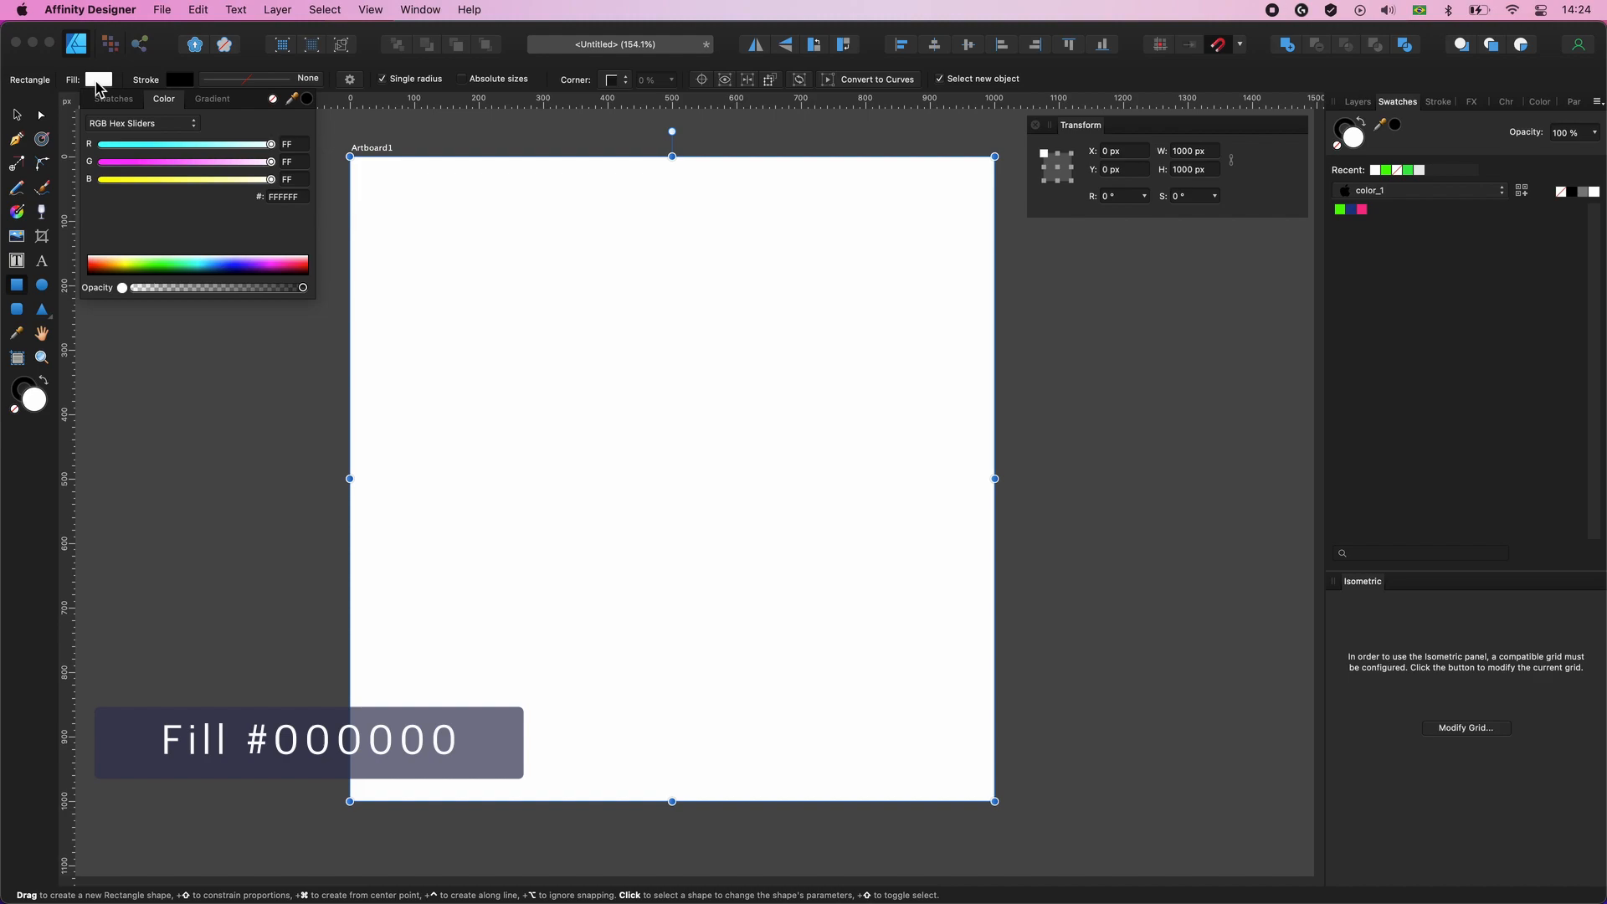
{"action": "double_click", "coordinate": [287, 198]}
{"action": "type", "text": "000"}
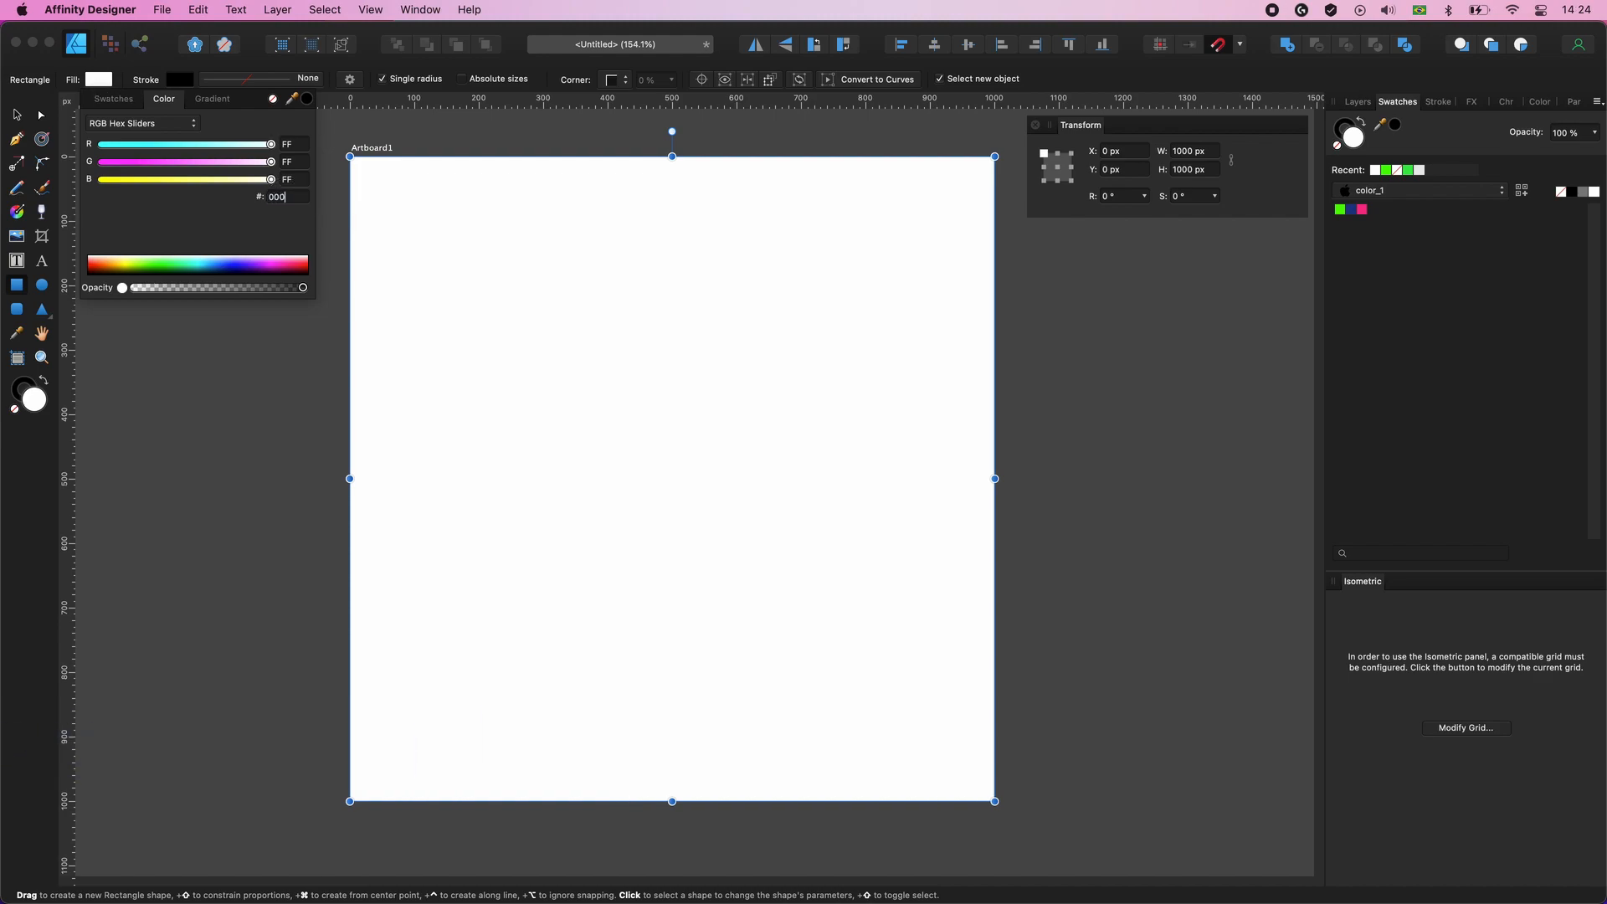
{"action": "key", "text": "Return"}
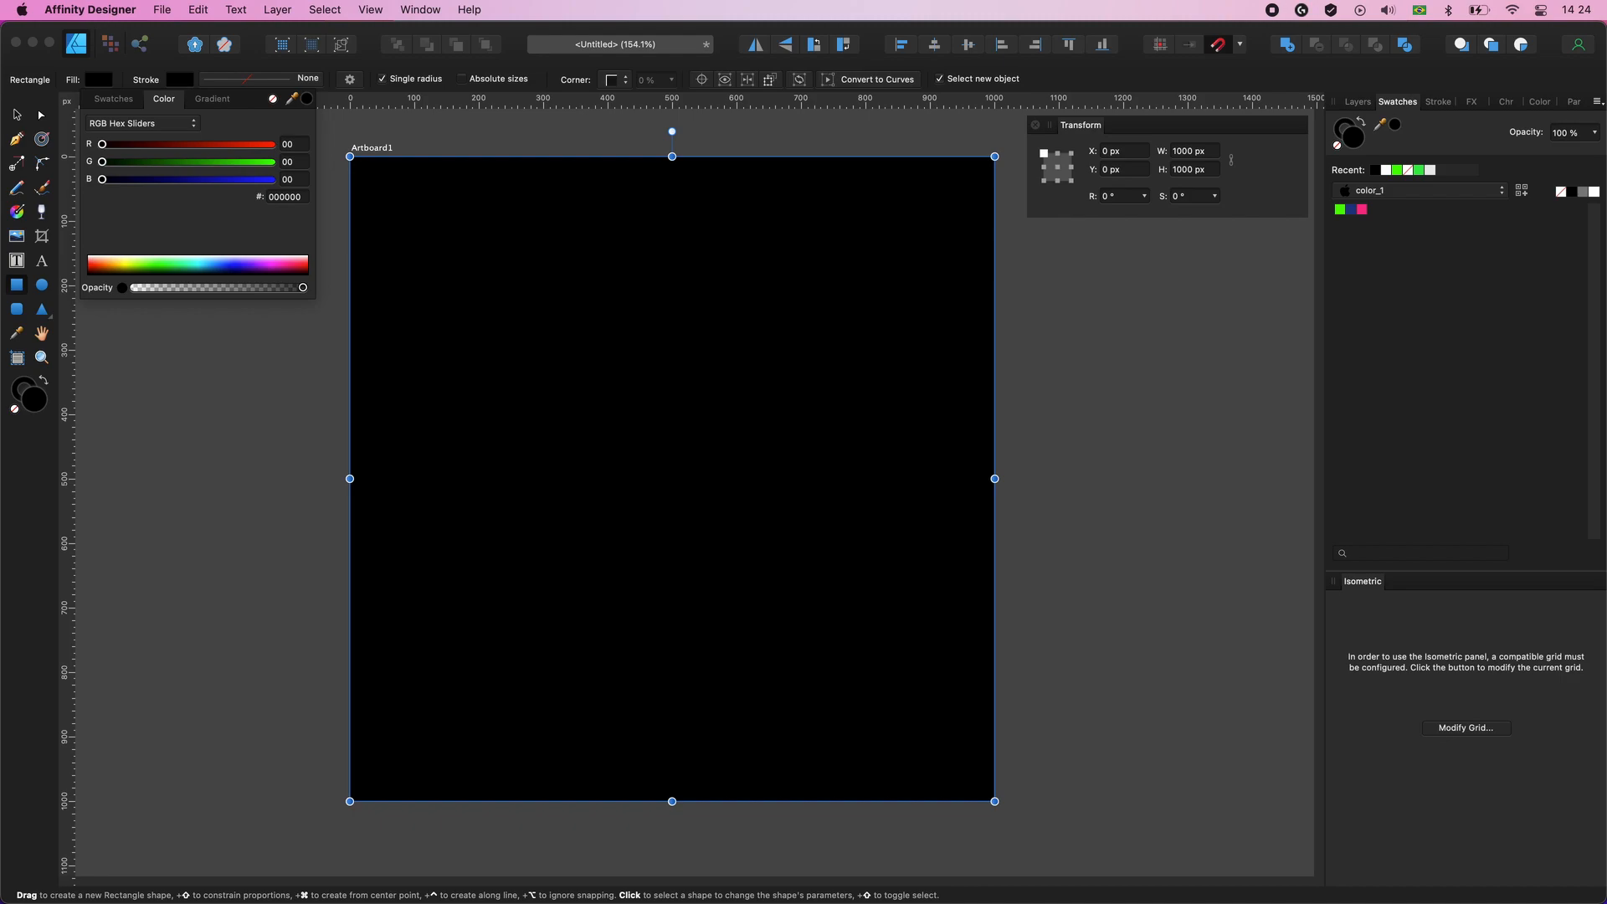
{"action": "left_click", "coordinate": [306, 403]}
{"action": "left_click", "coordinate": [306, 403]}
{"action": "left_click", "coordinate": [618, 406]}
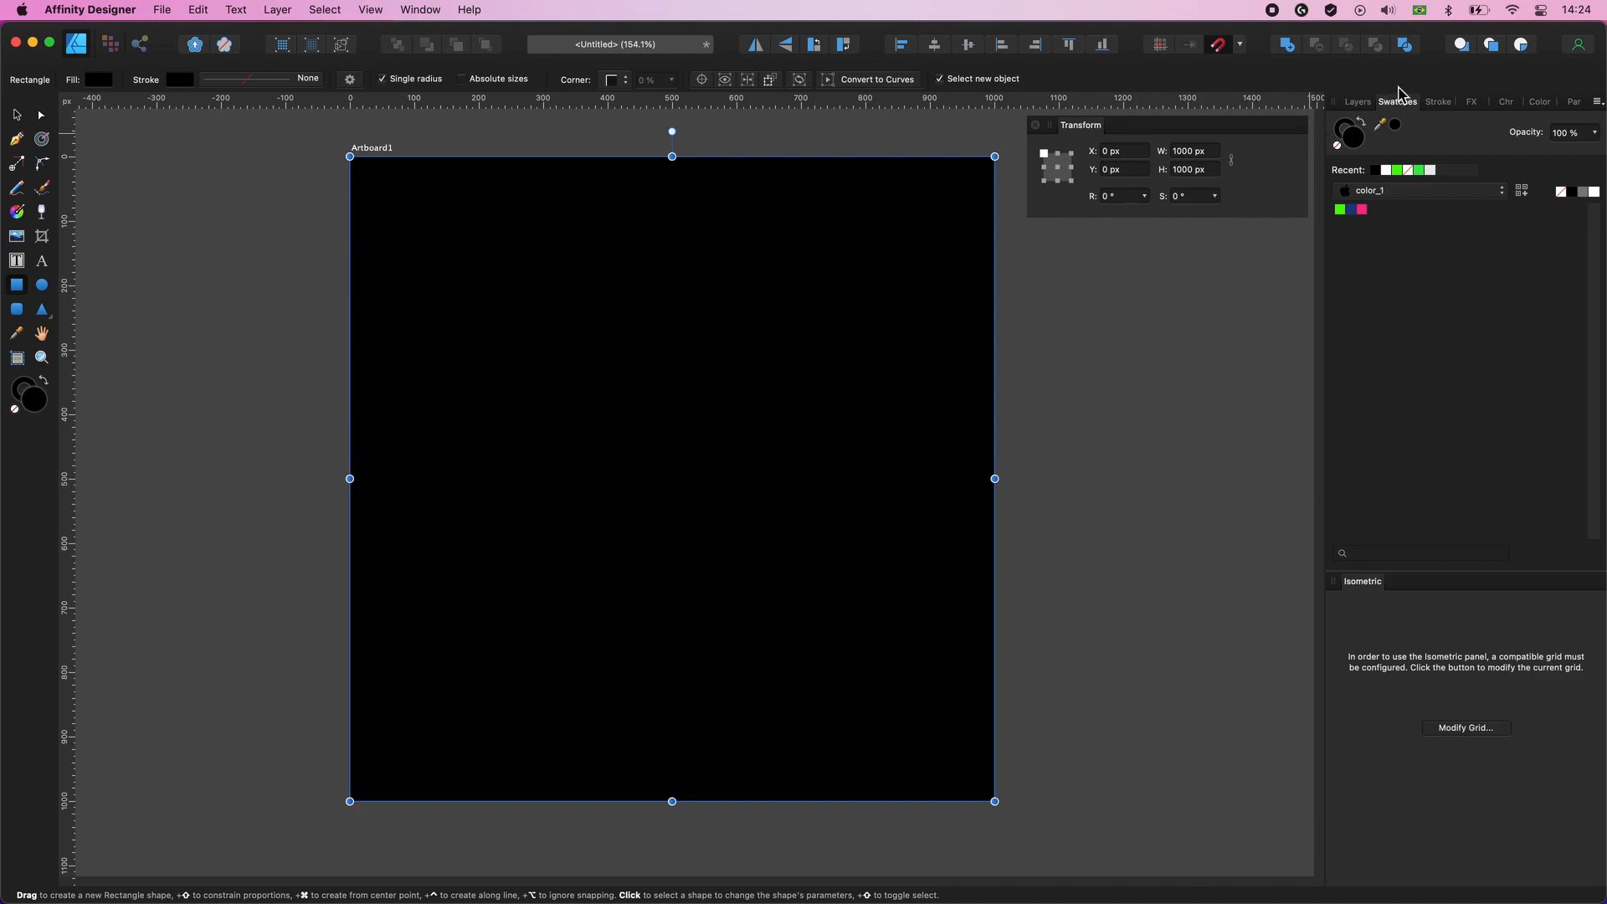
- Lock the black background rectangle's layer and deselect it
{"action": "left_click", "coordinate": [1358, 102]}
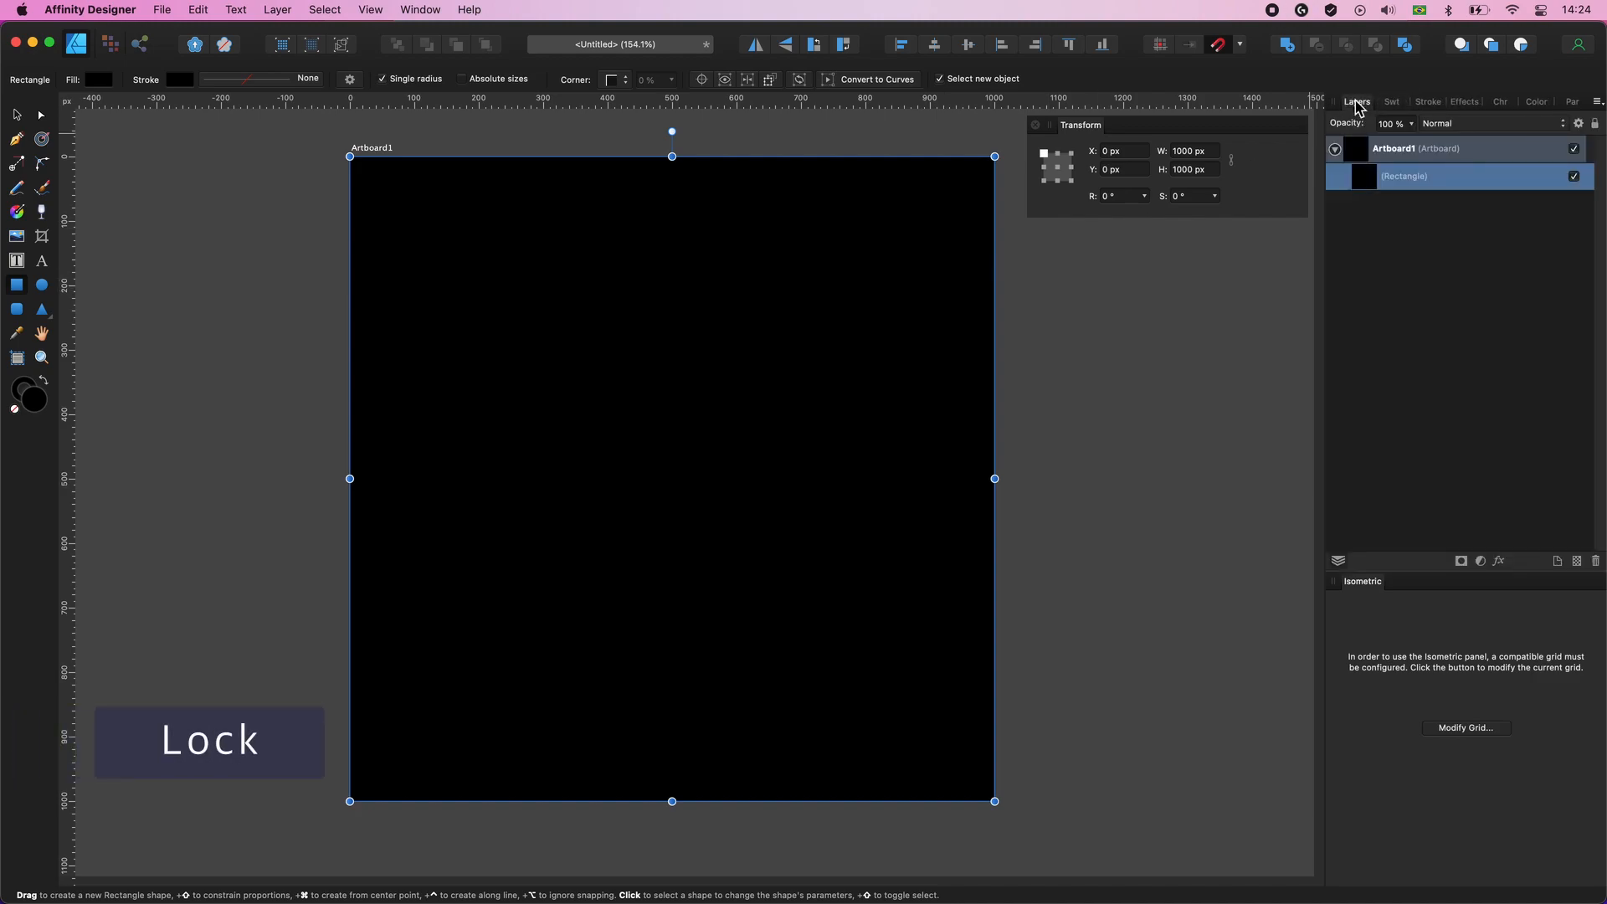
{"action": "right_click", "coordinate": [1404, 182]}
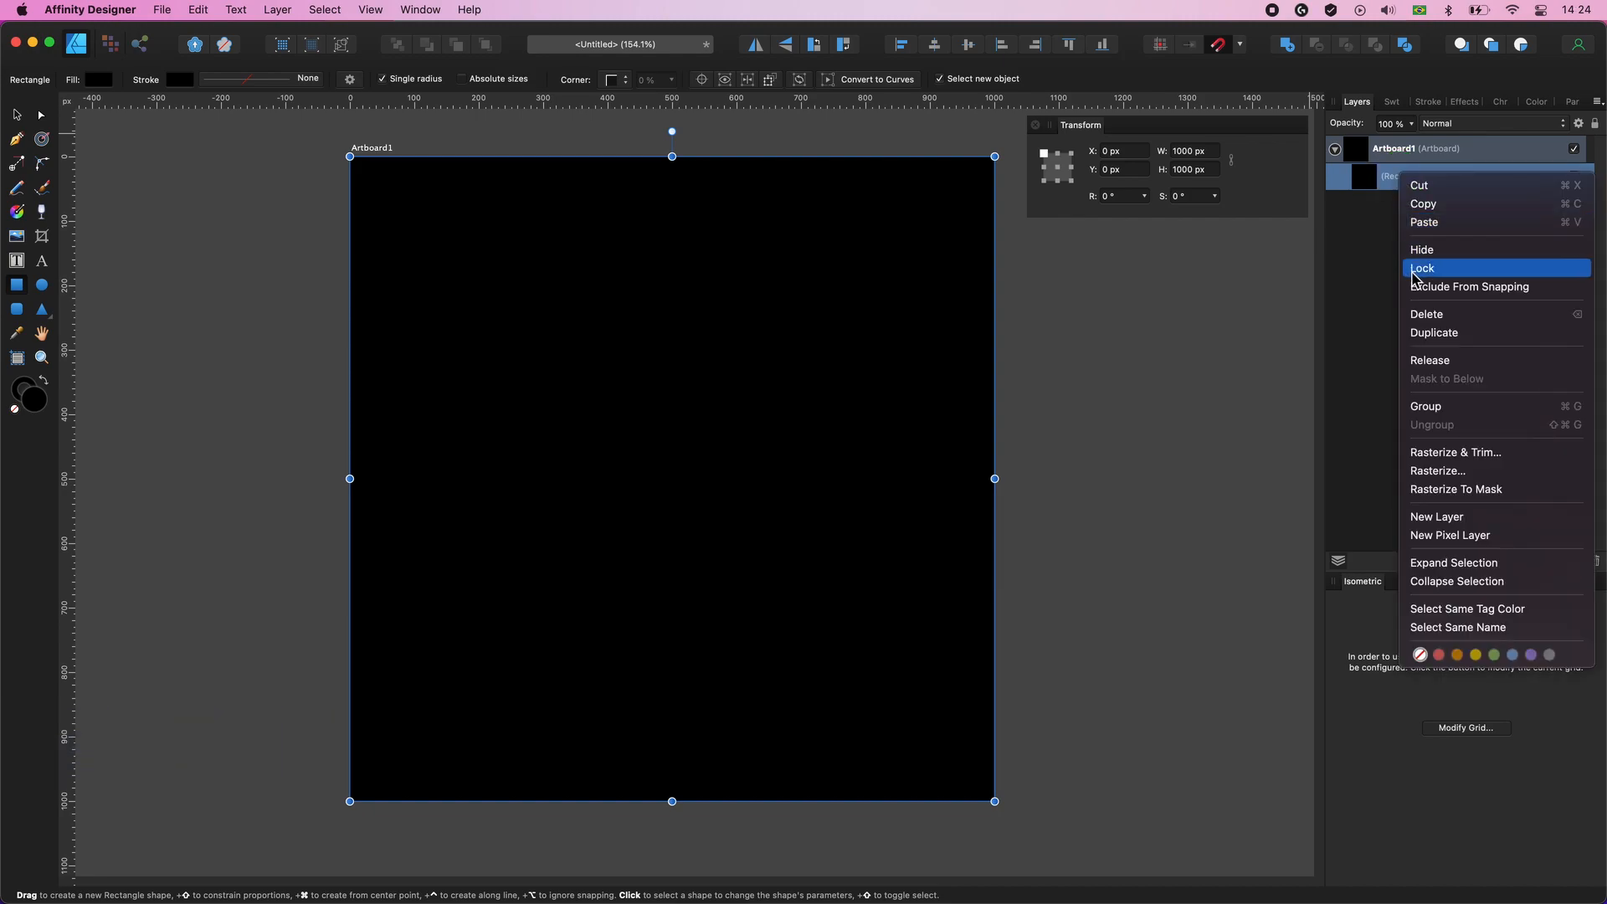
{"action": "left_click", "coordinate": [1483, 276]}
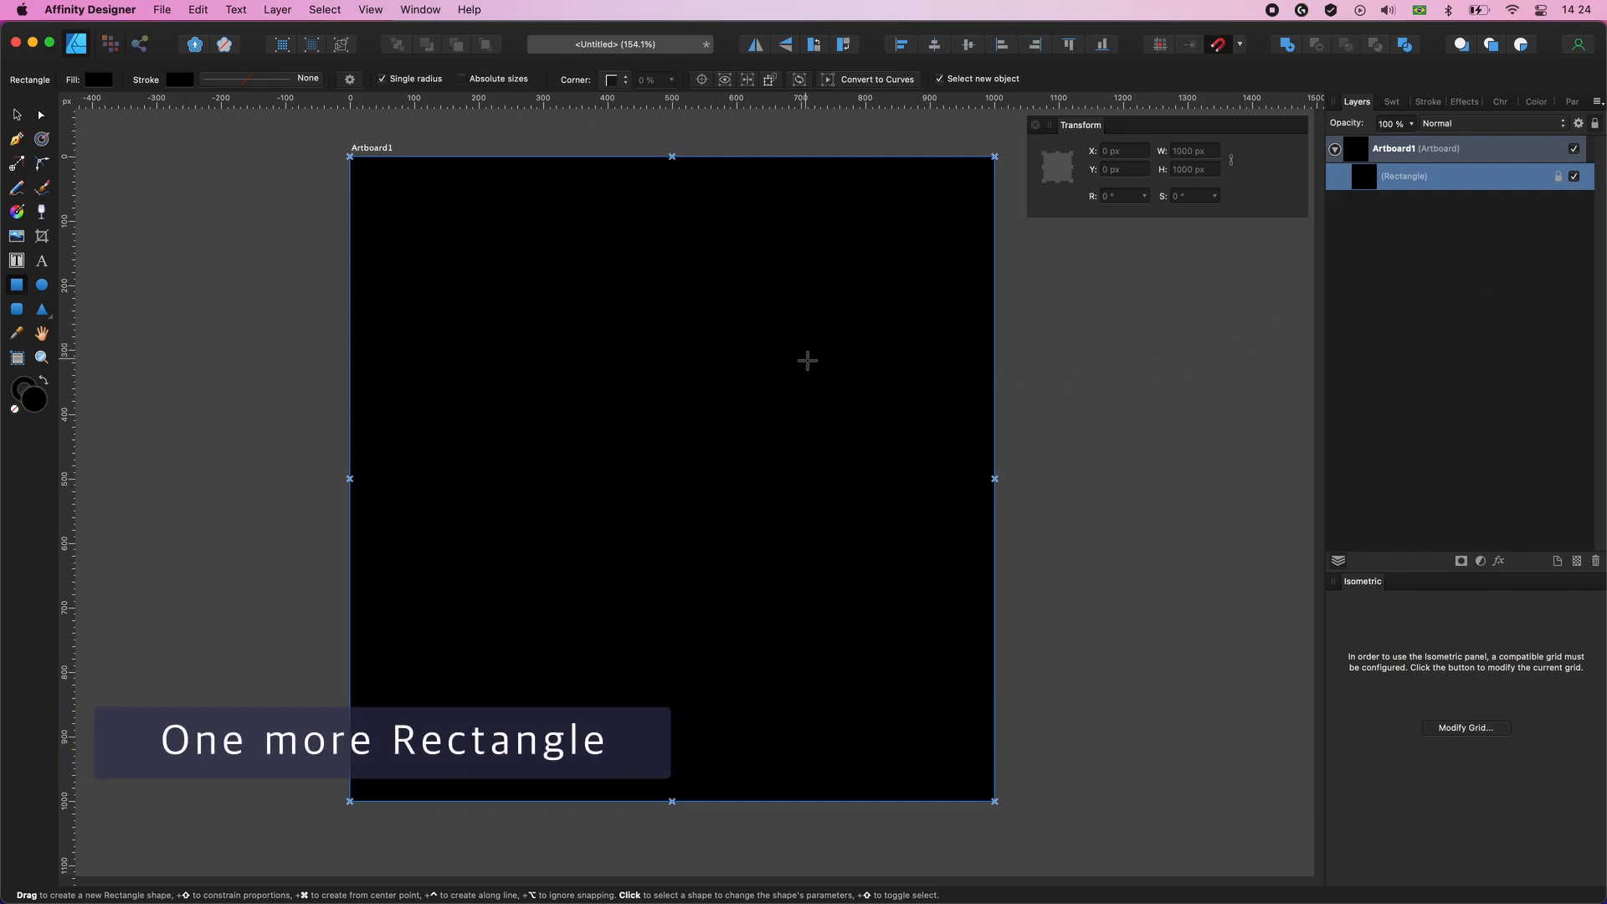
{"action": "left_click", "coordinate": [808, 361]}
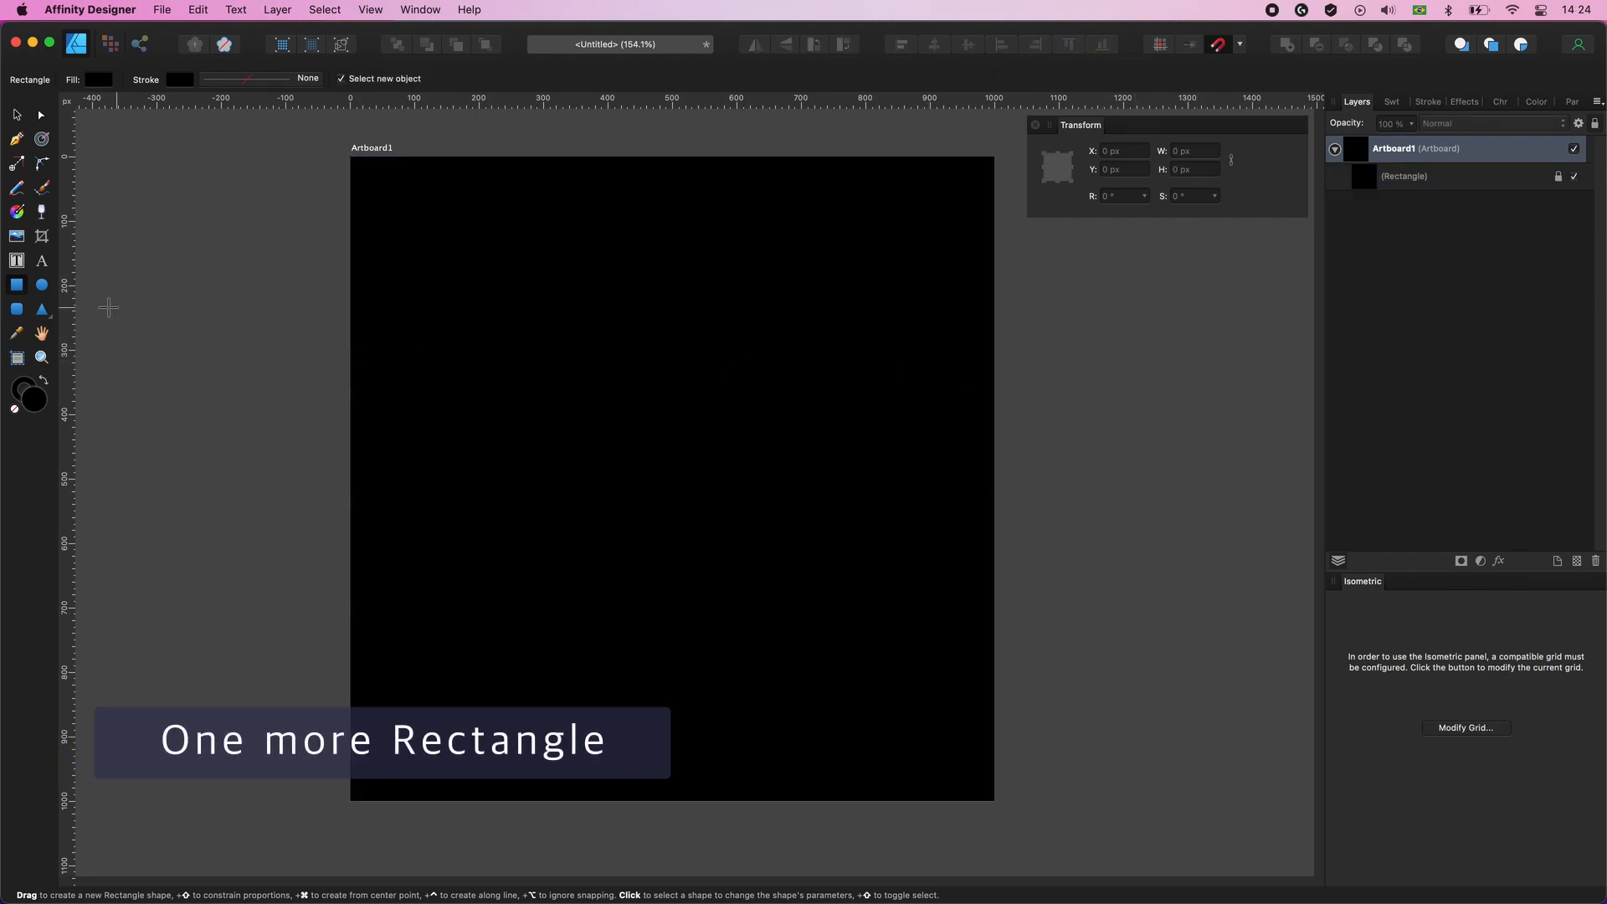
- Draw a rectangle about 252 × 227 px near the artboard's upper-left corner and fill it with the bright green swatch
{"action": "left_click_drag", "start_coordinate": [418, 224], "coordinate": [581, 369]}
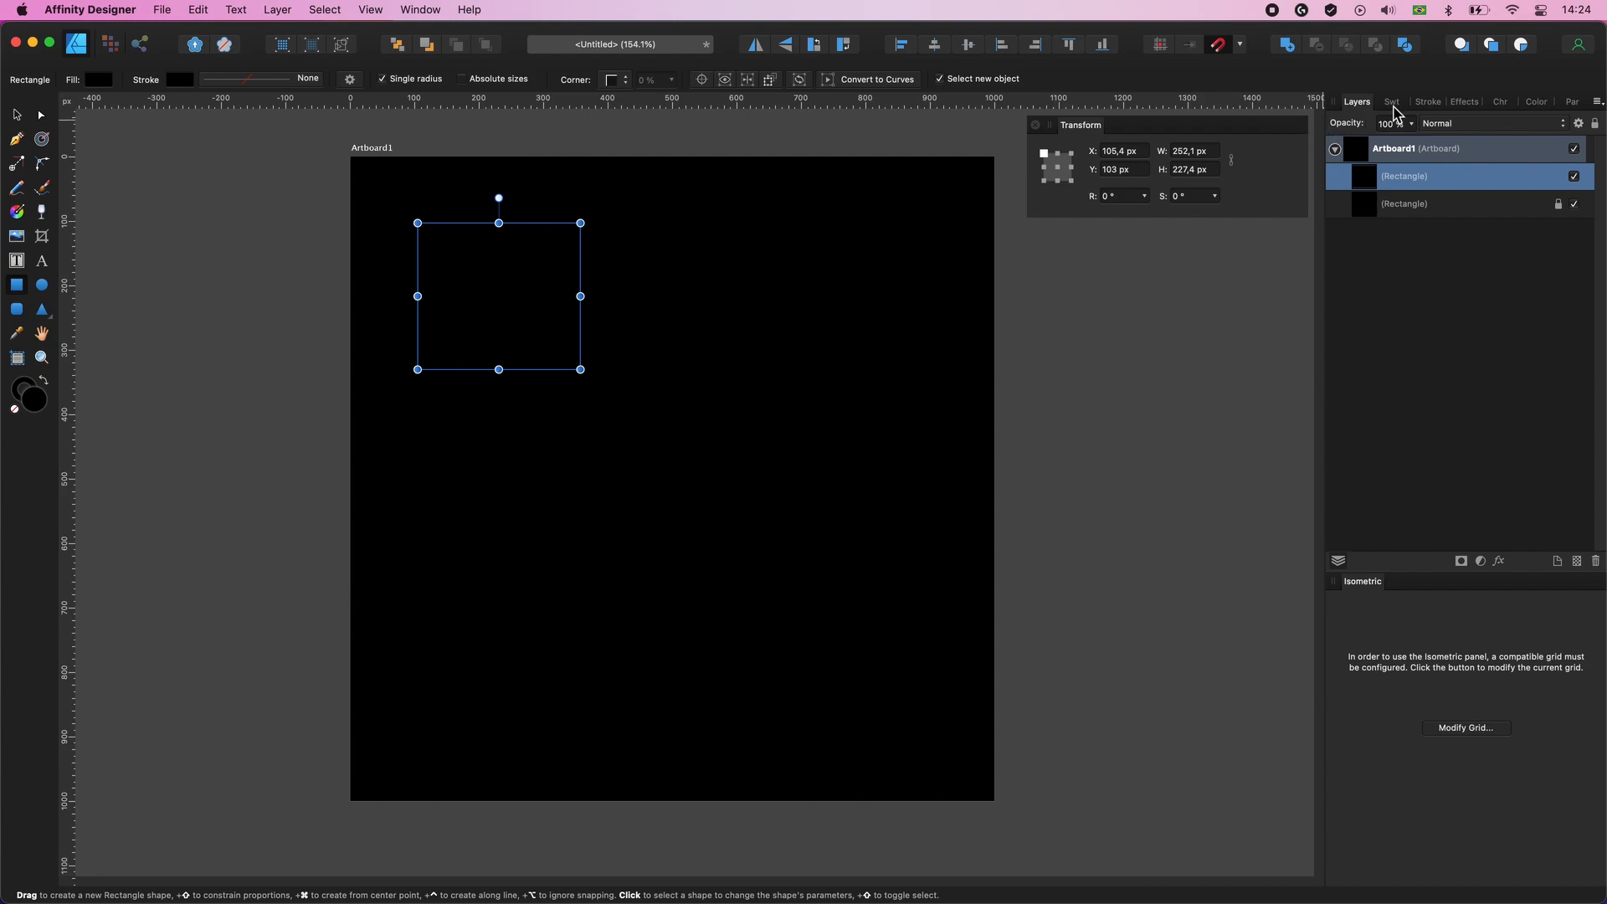
{"action": "left_click", "coordinate": [1394, 103]}
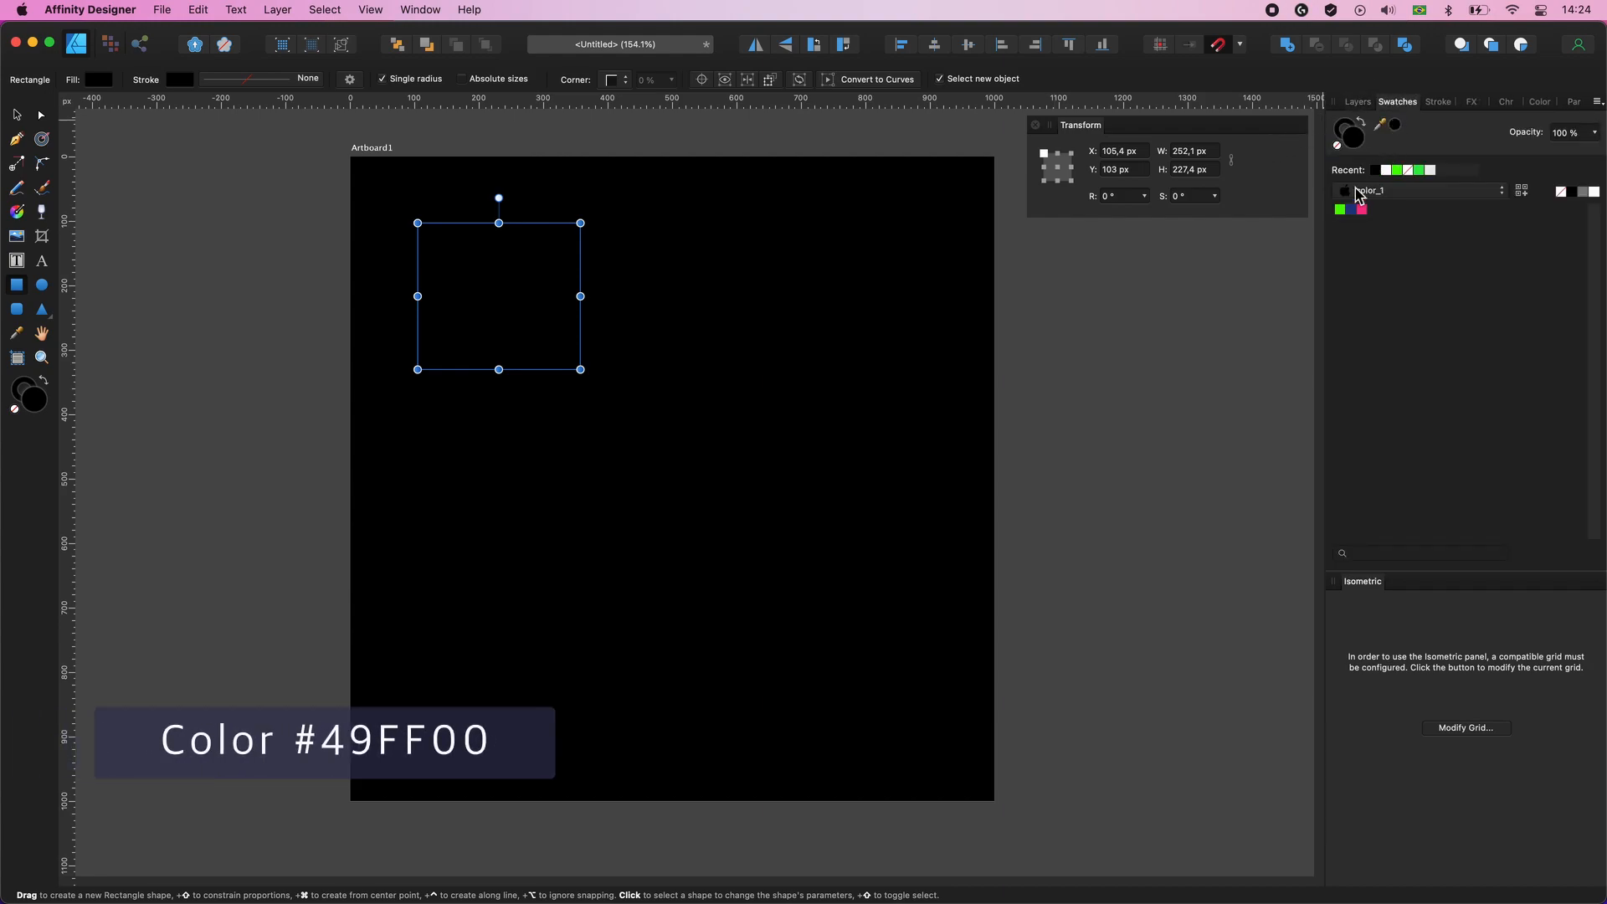
{"action": "left_click", "coordinate": [1341, 210]}
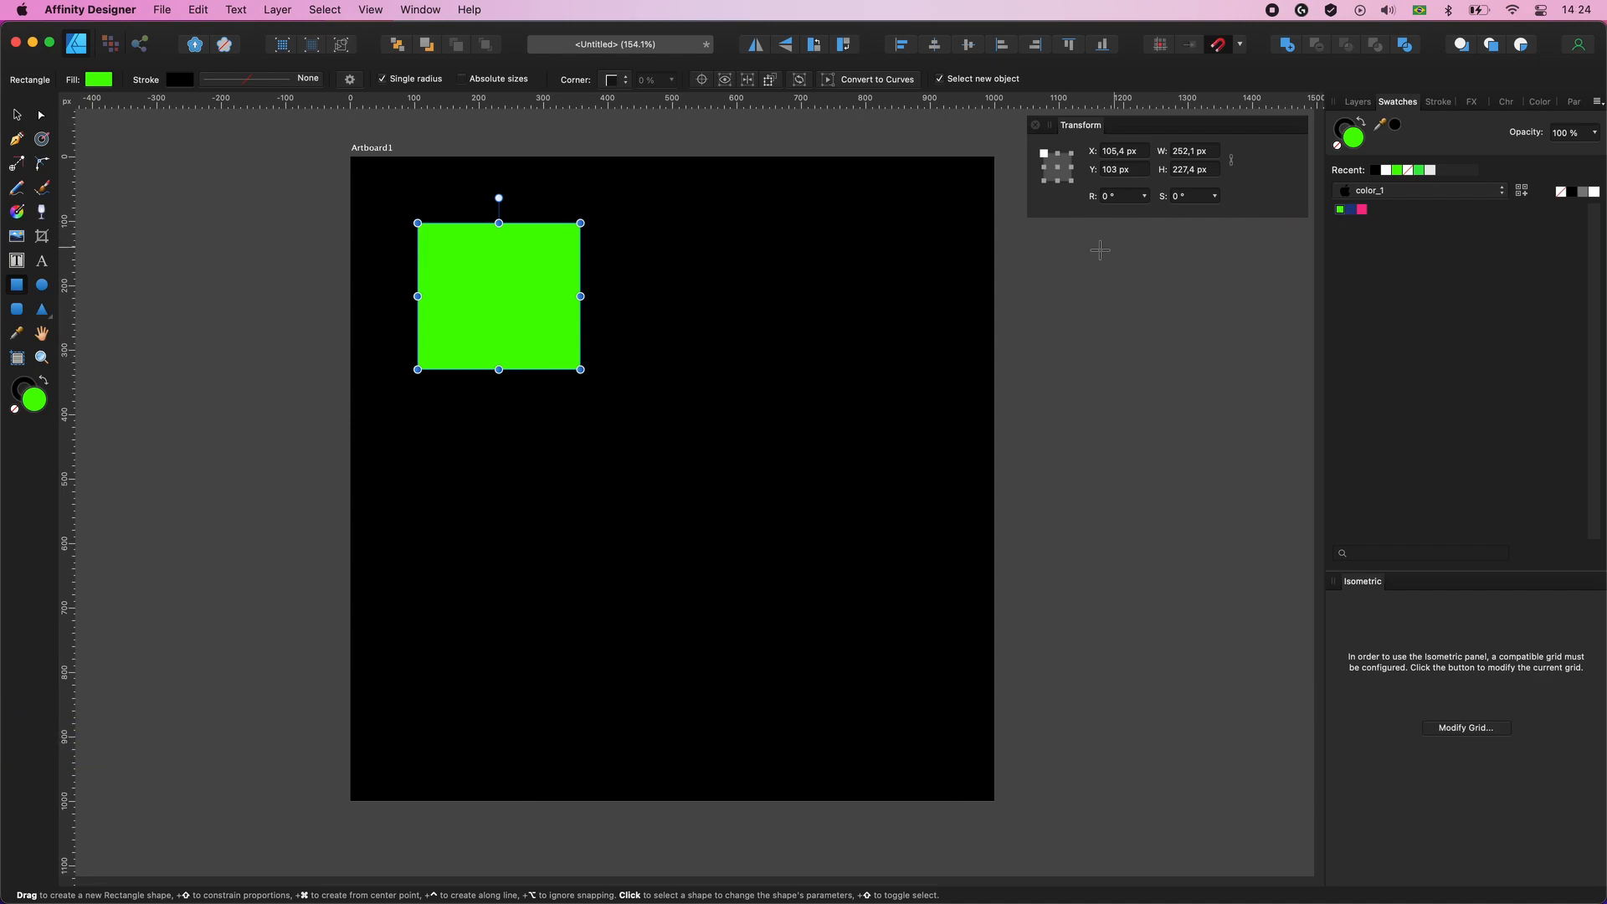
- Set the green rectangle's width and height to 200 px and shift it slightly down to about Y 108.6 px
{"action": "left_click", "coordinate": [18, 117]}
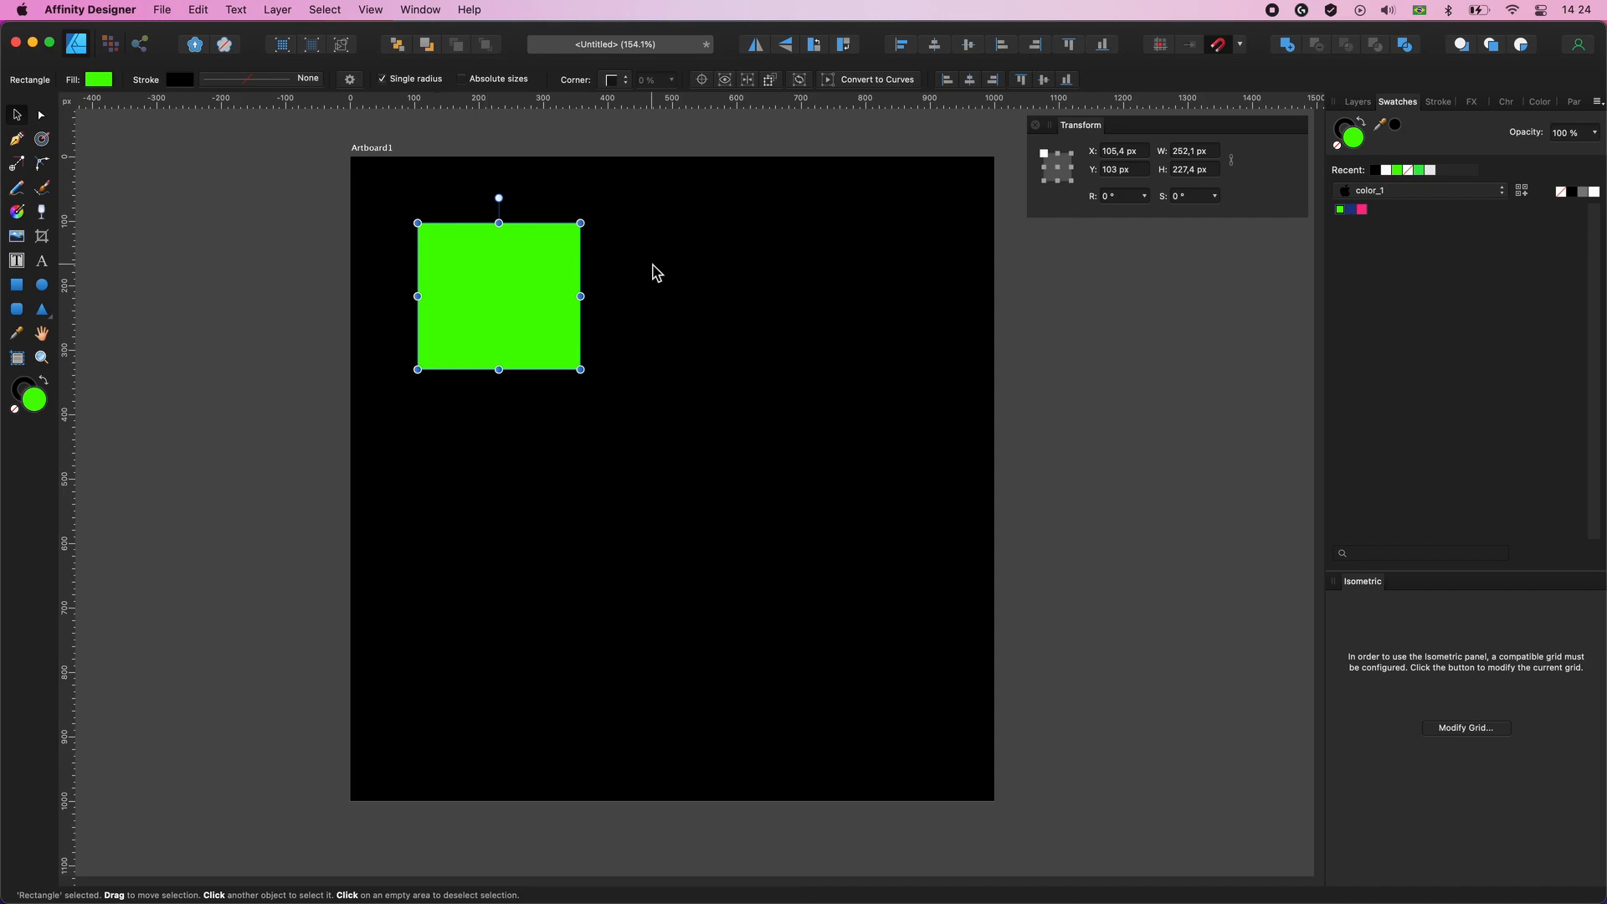
{"action": "left_click", "coordinate": [1210, 152]}
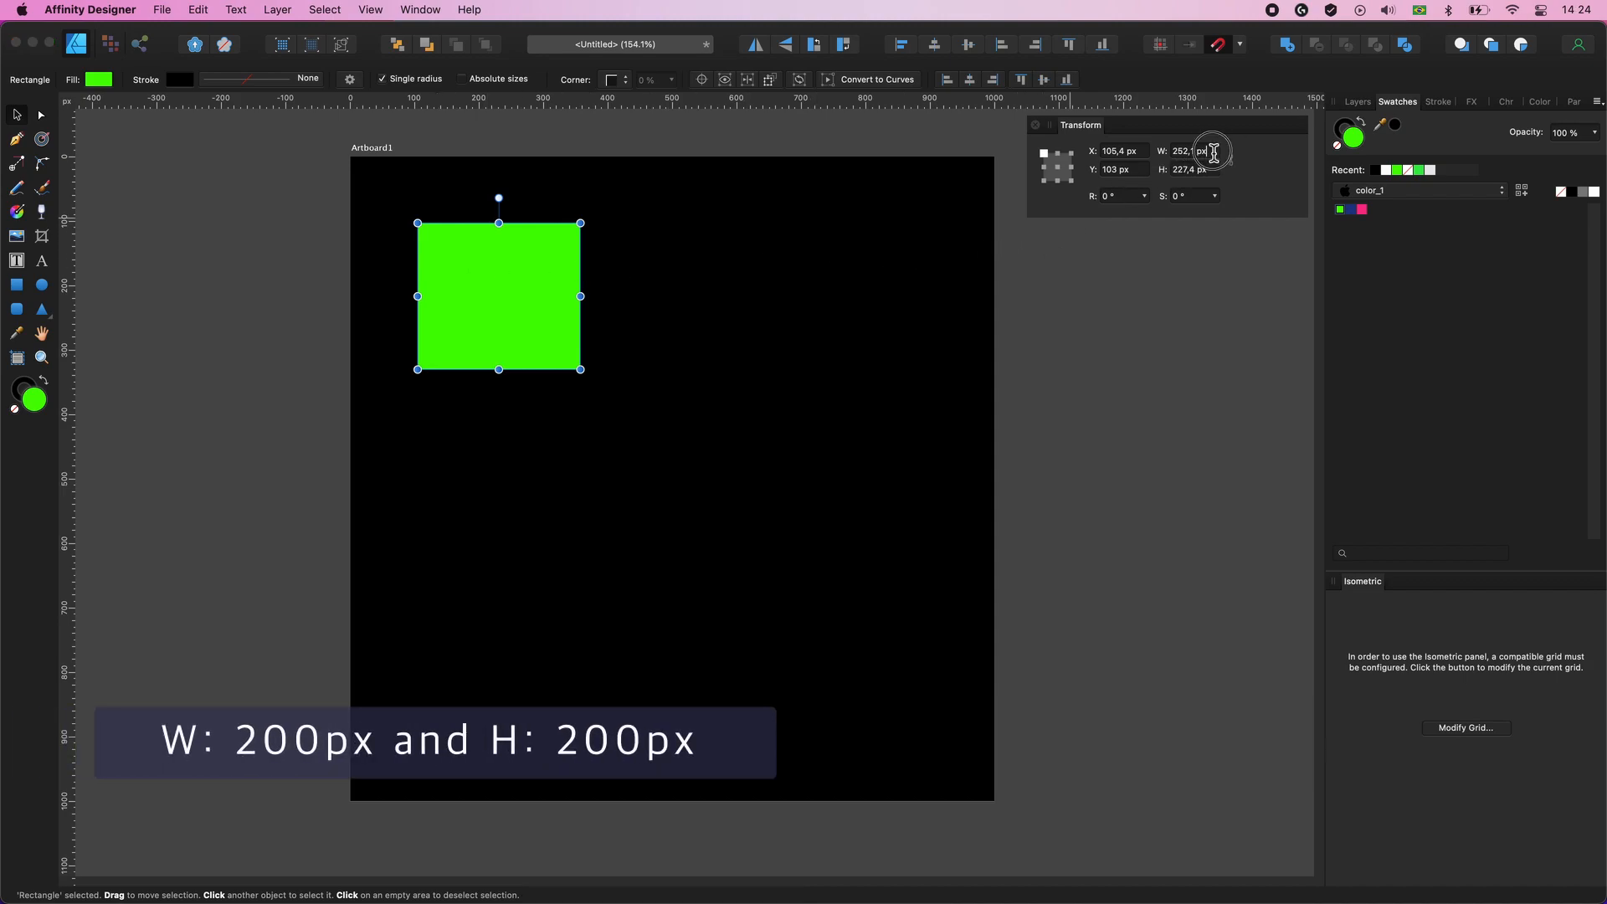
{"action": "type", "text": "200"}
{"action": "key", "text": "Return"}
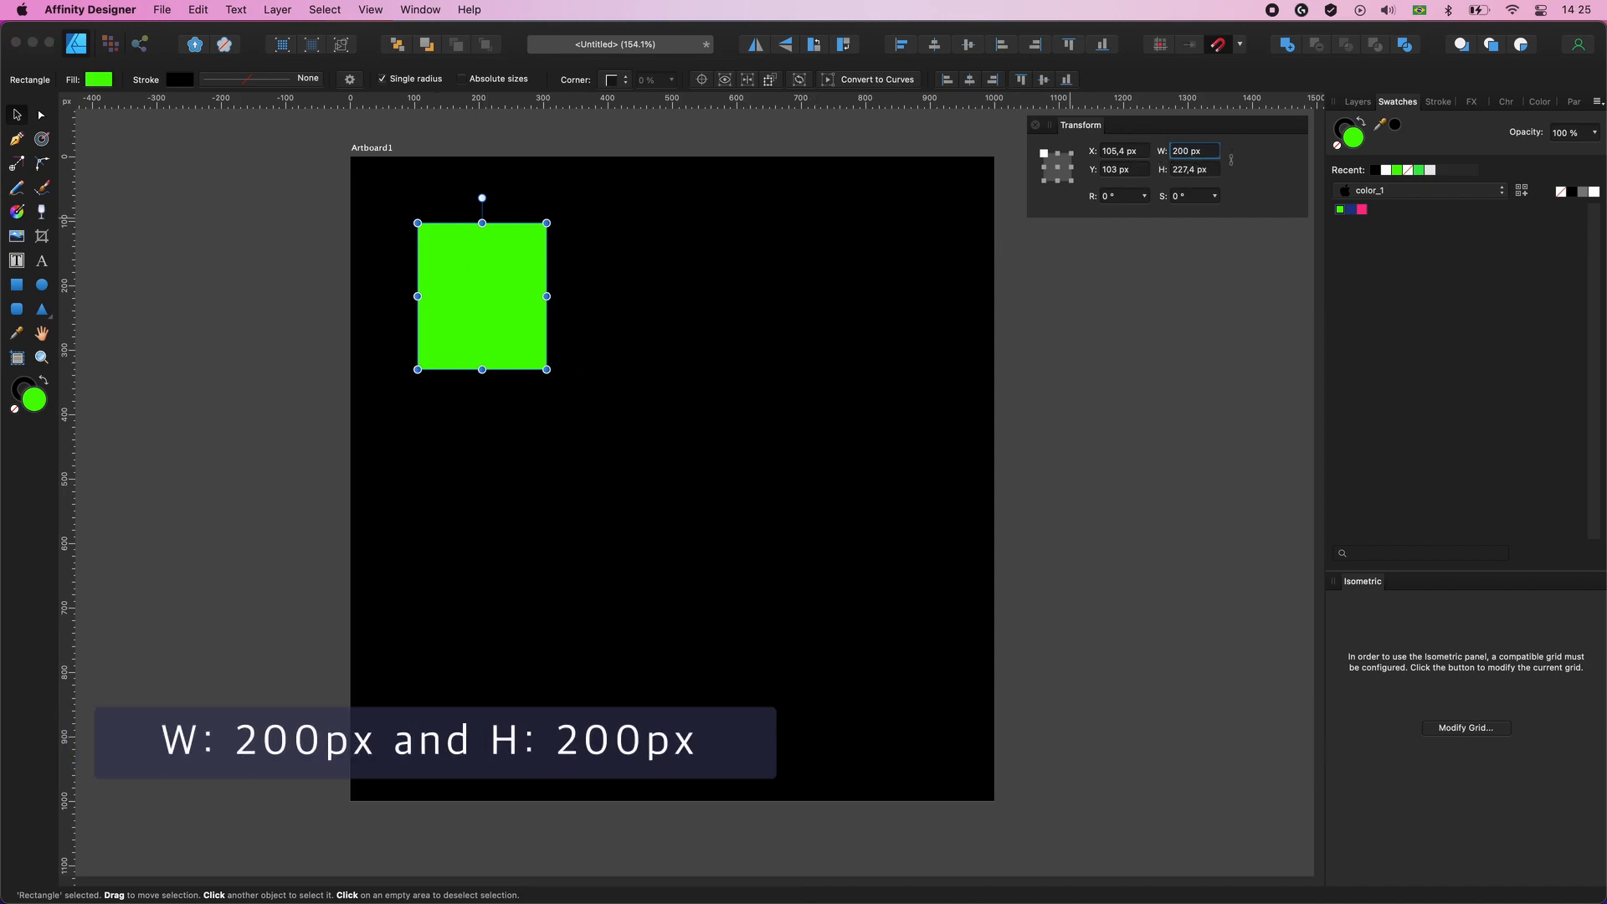
{"action": "left_click", "coordinate": [1193, 170]}
{"action": "type", "text": "200"}
{"action": "key", "text": "Return"}
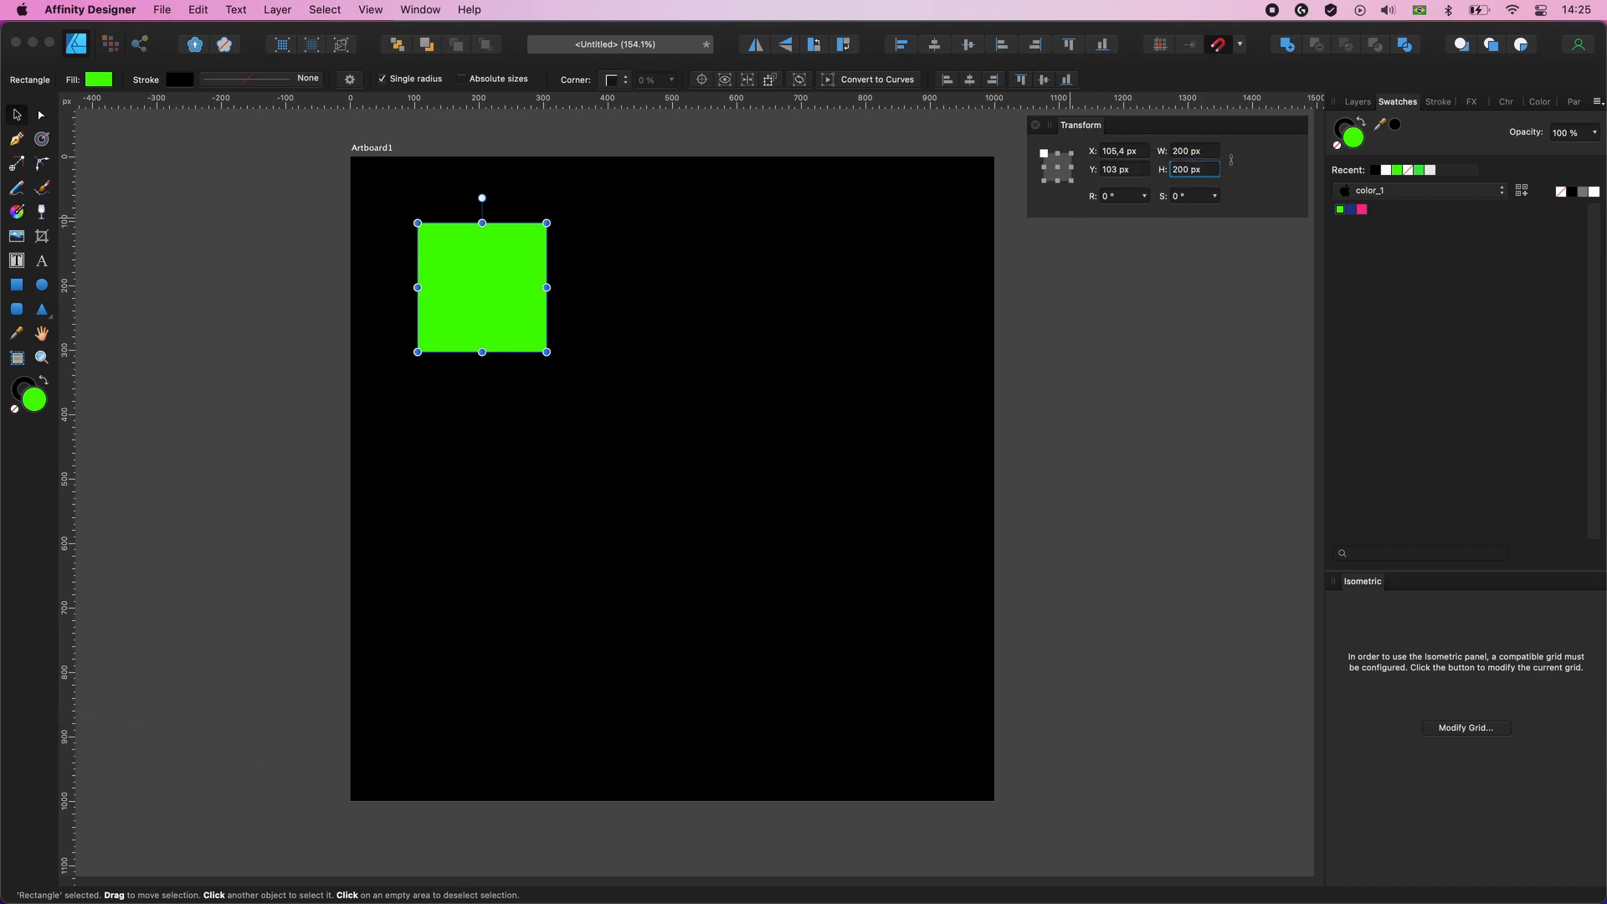
{"action": "left_click_drag", "start_coordinate": [514, 288], "coordinate": [515, 298]}
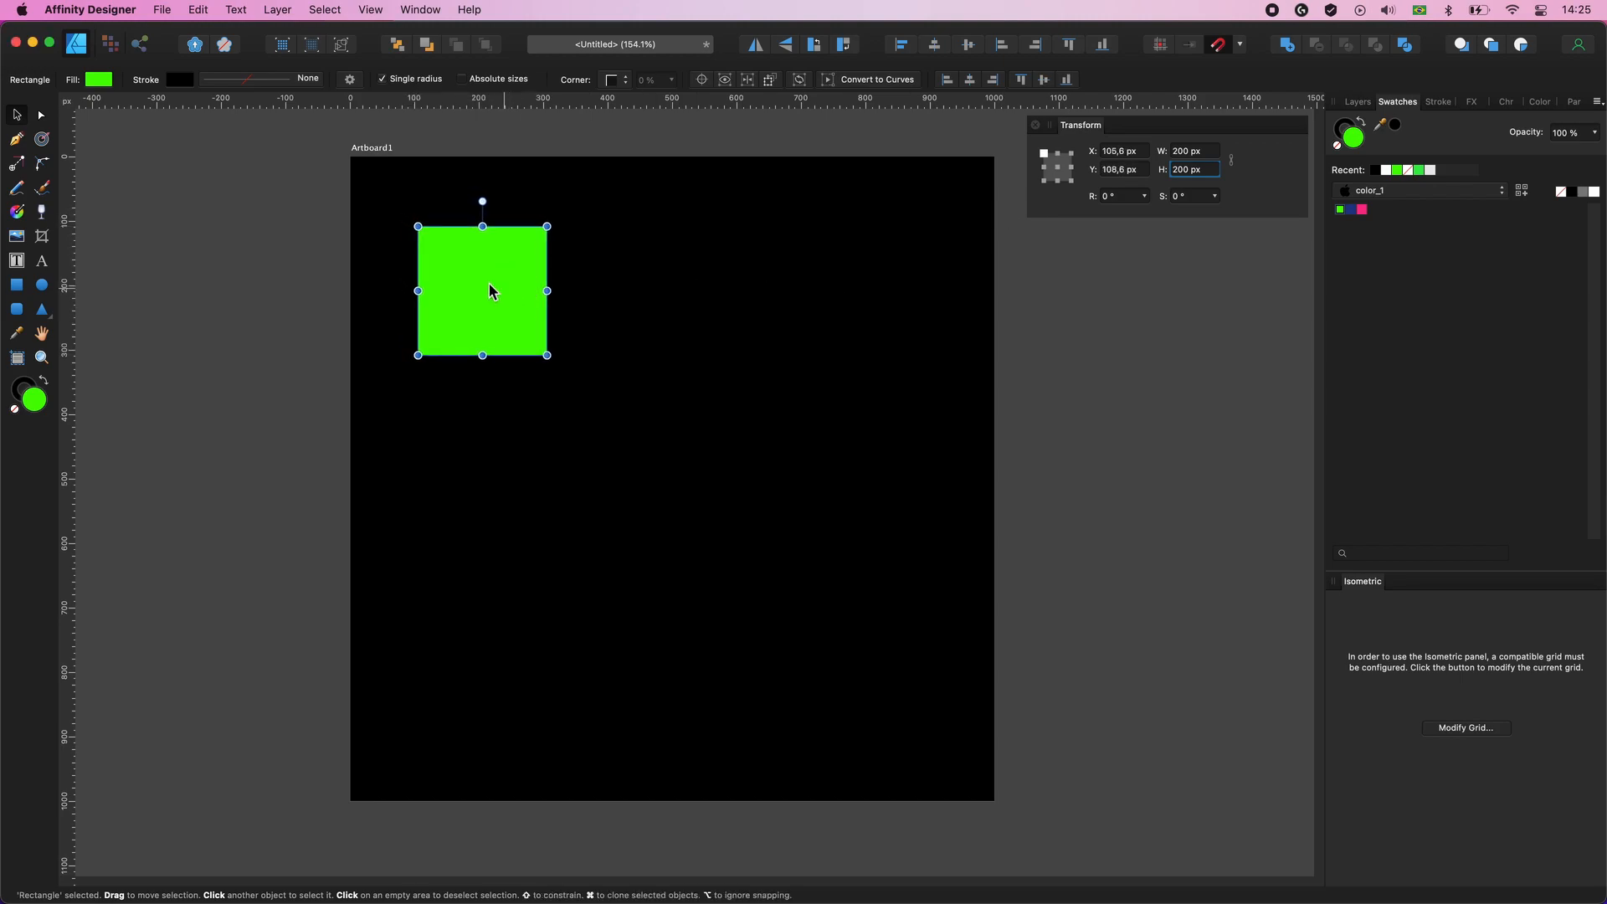
- Apply a linear transparency across the green square, fading from opaque at its left edge to transparent at its right edge
{"action": "left_click", "coordinate": [42, 213]}
{"action": "left_click", "coordinate": [415, 287]}
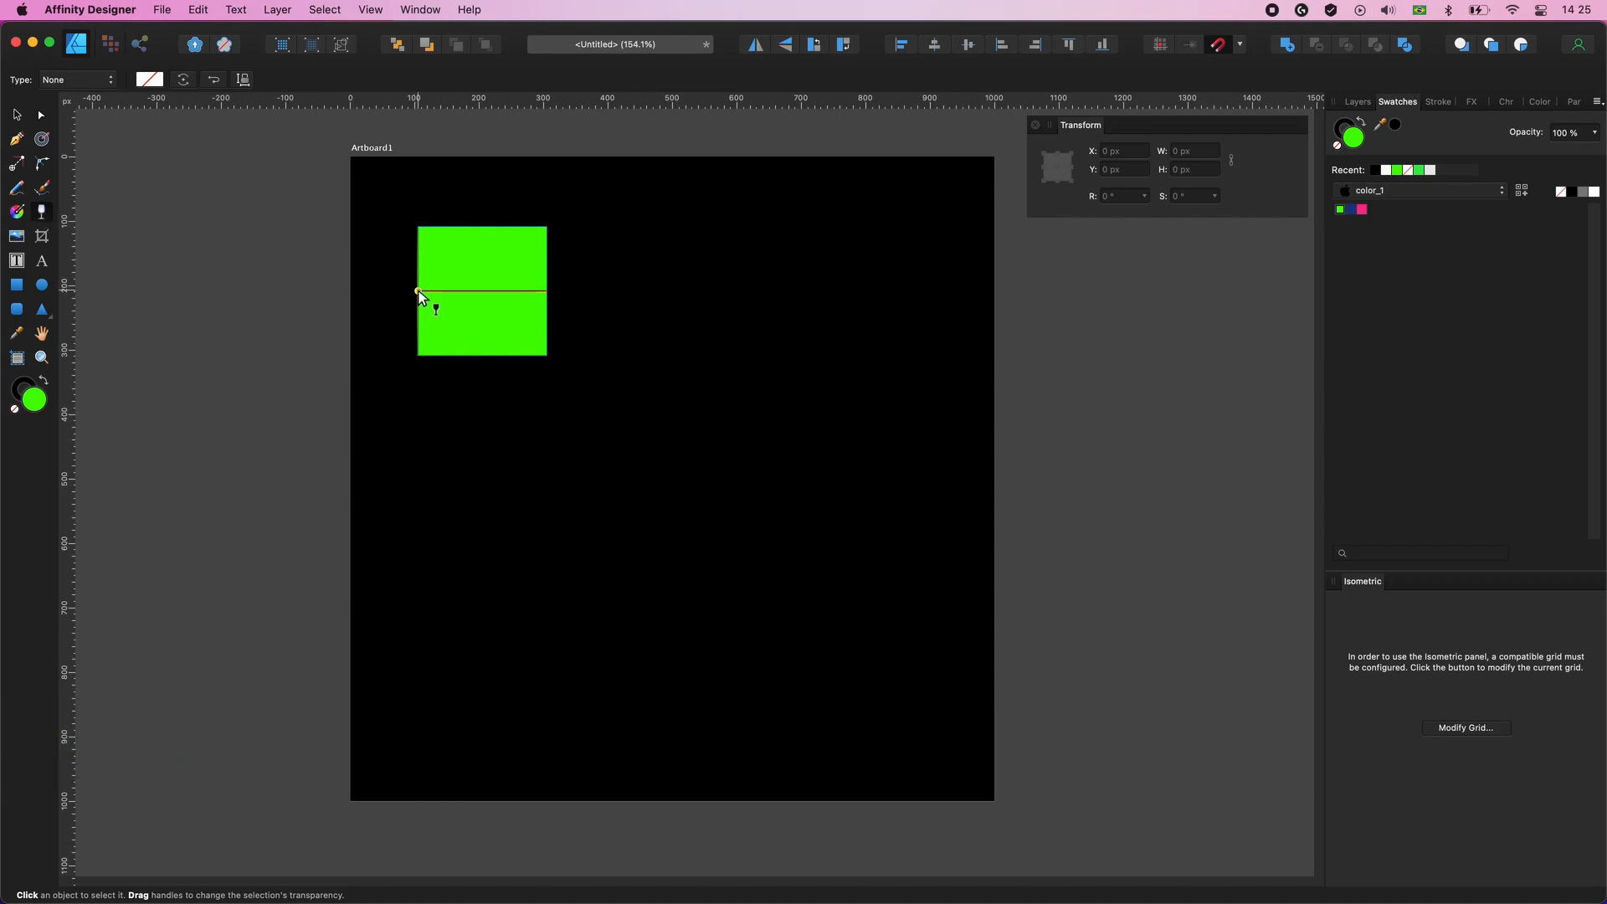
{"action": "left_click_drag", "start_coordinate": [421, 291], "coordinate": [548, 292]}
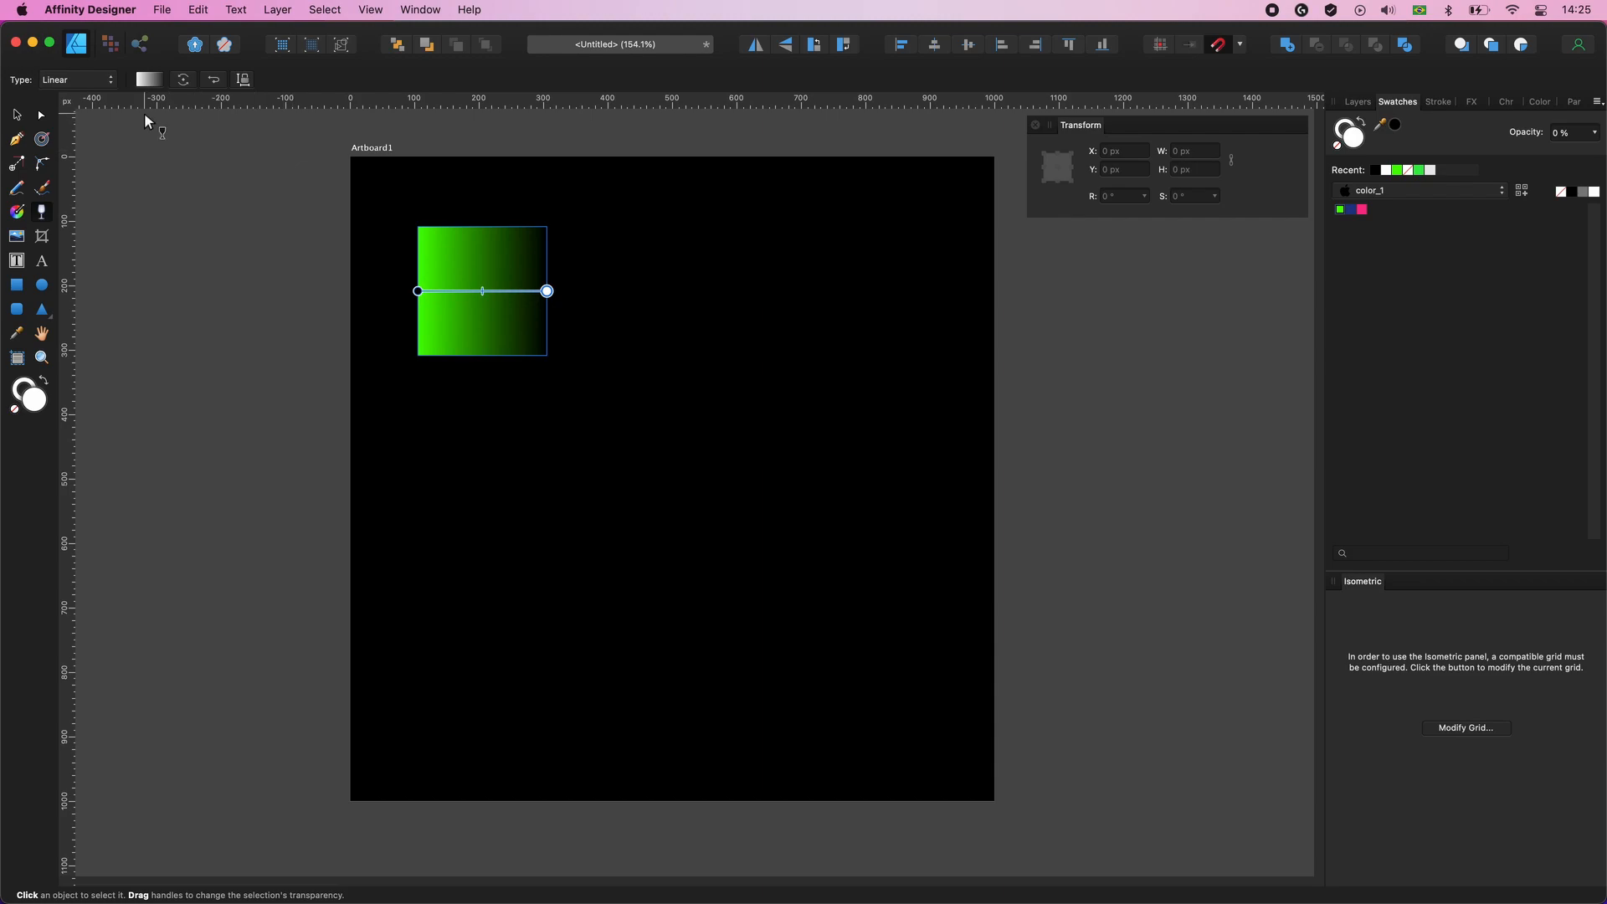
- Move the square closer to the artboard's upper-left corner and power-duplicate it rightward into a row of four squares
{"action": "left_click", "coordinate": [17, 119]}
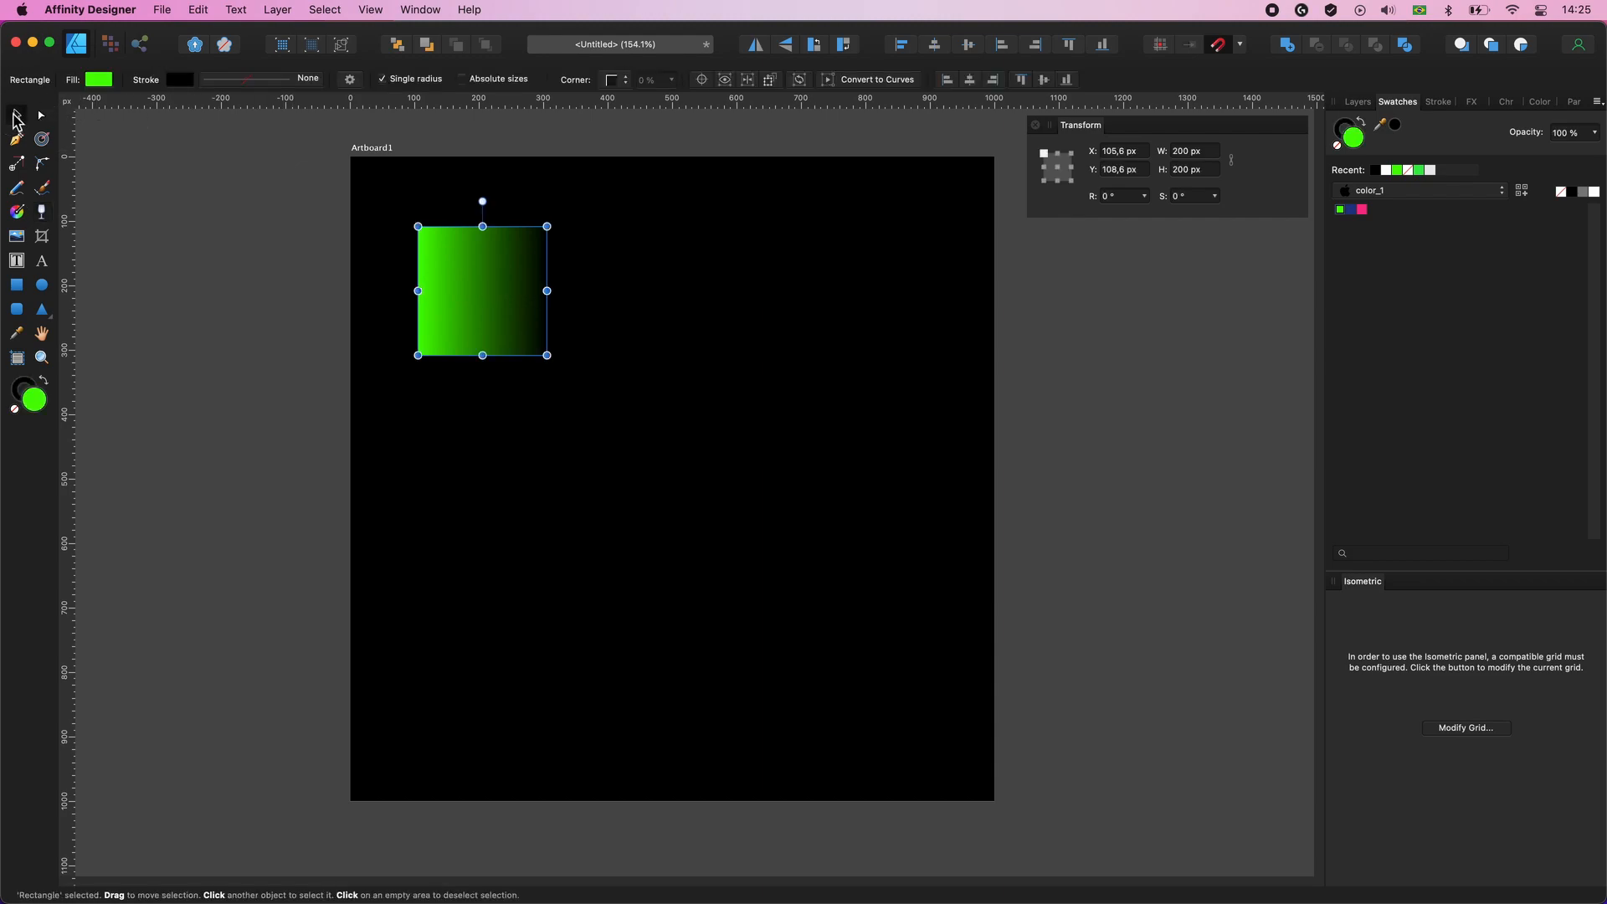
{"action": "left_click_drag", "start_coordinate": [459, 276], "coordinate": [574, 253]}
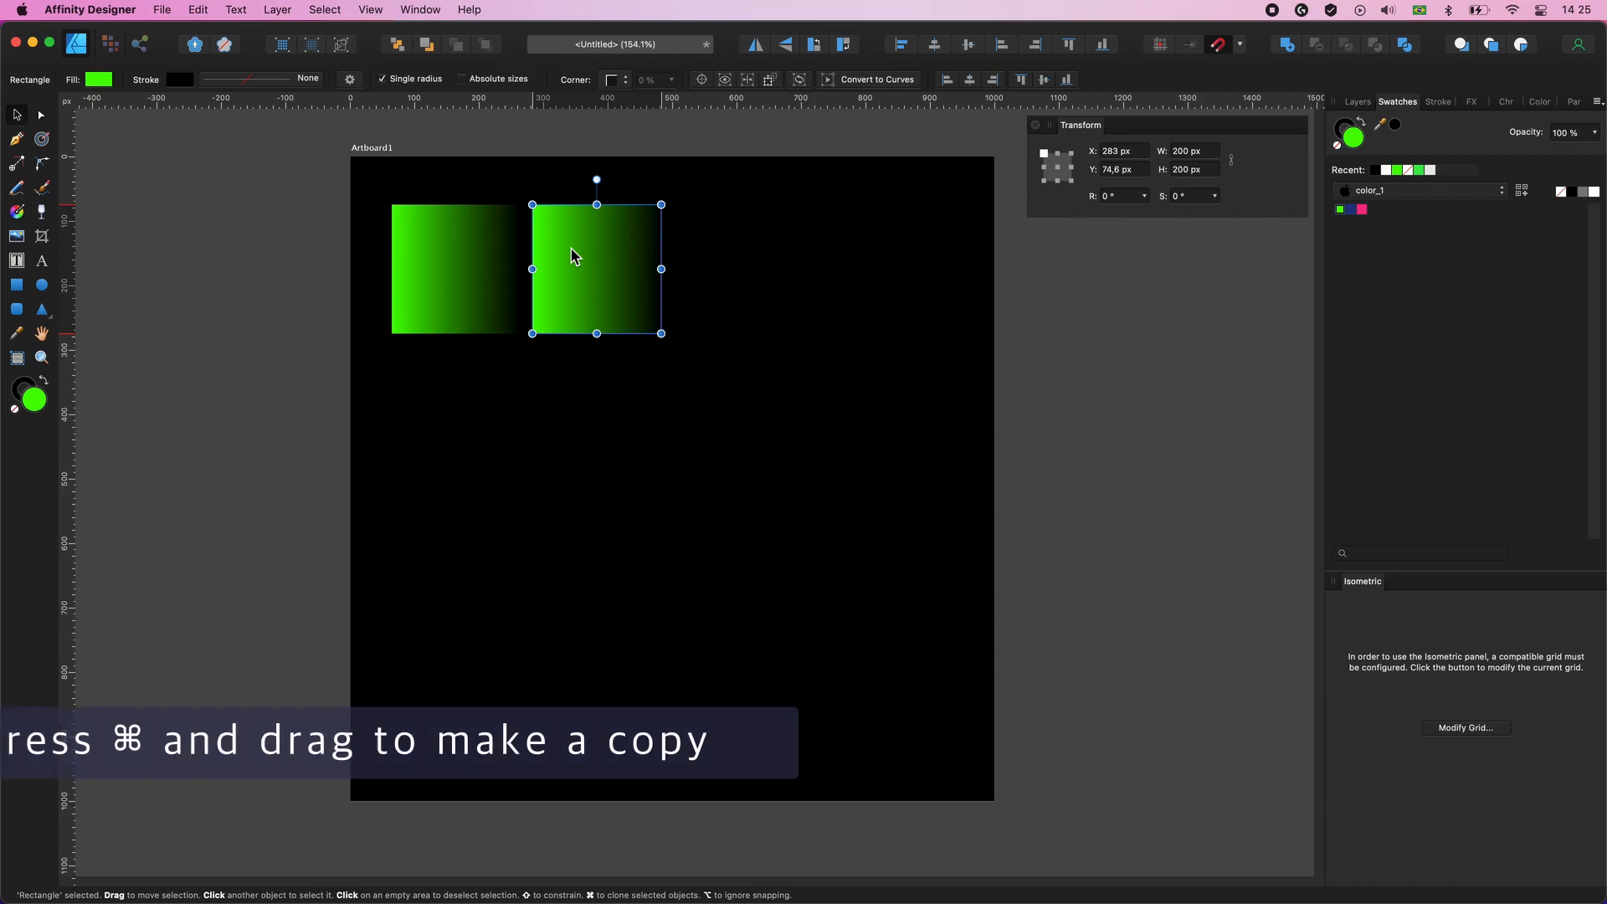
{"action": "key", "text": "super+j"}
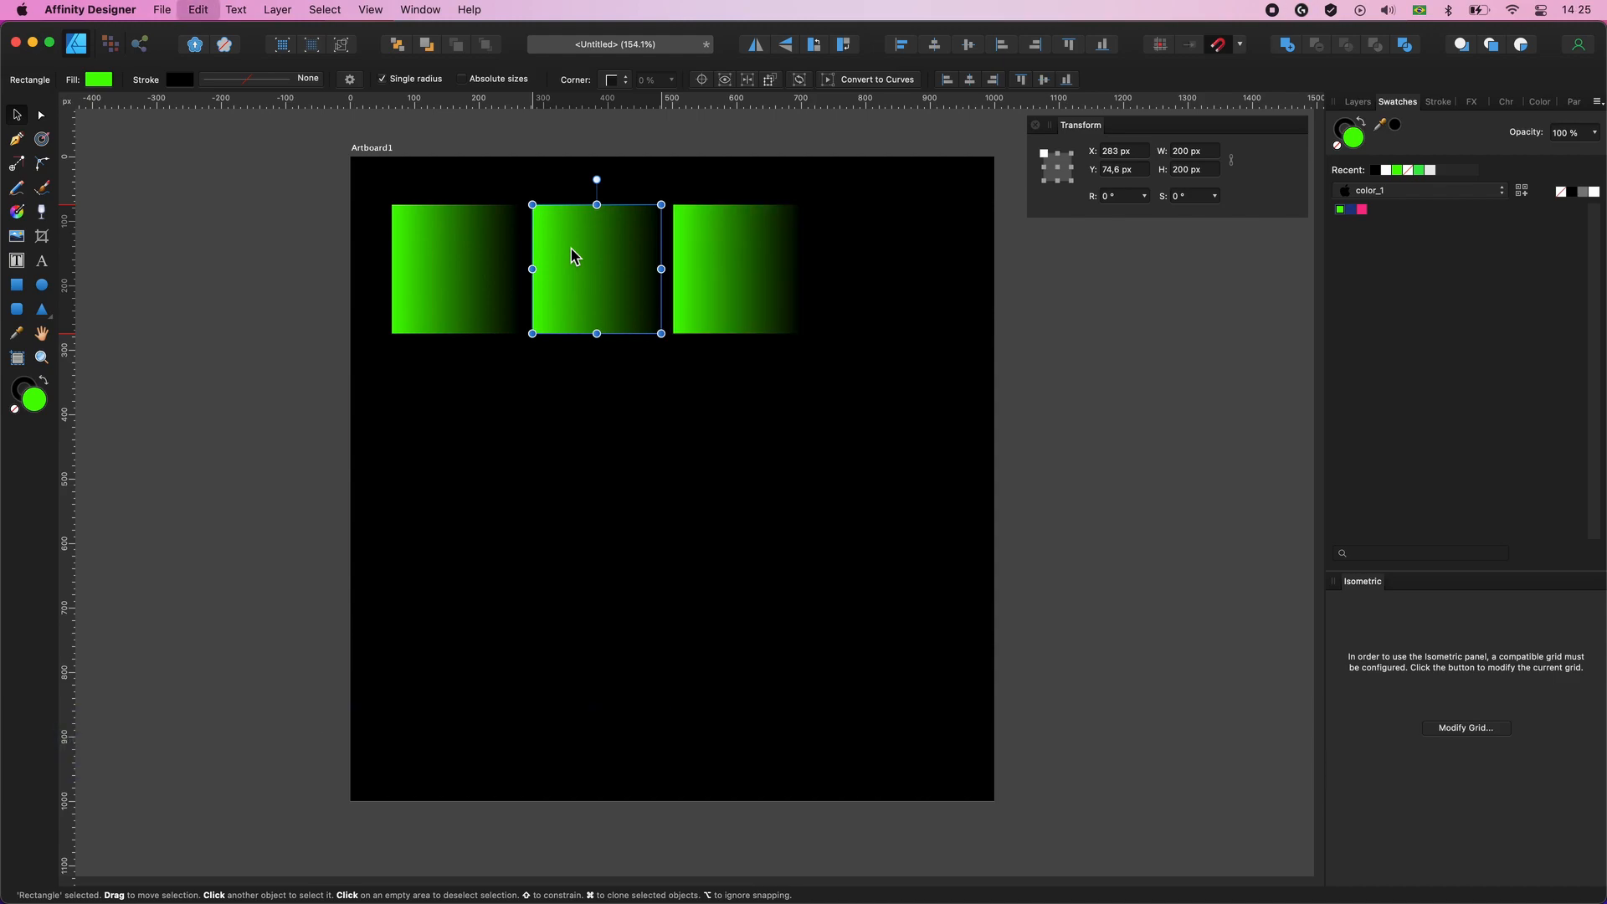
{"action": "key", "text": "super+j"}
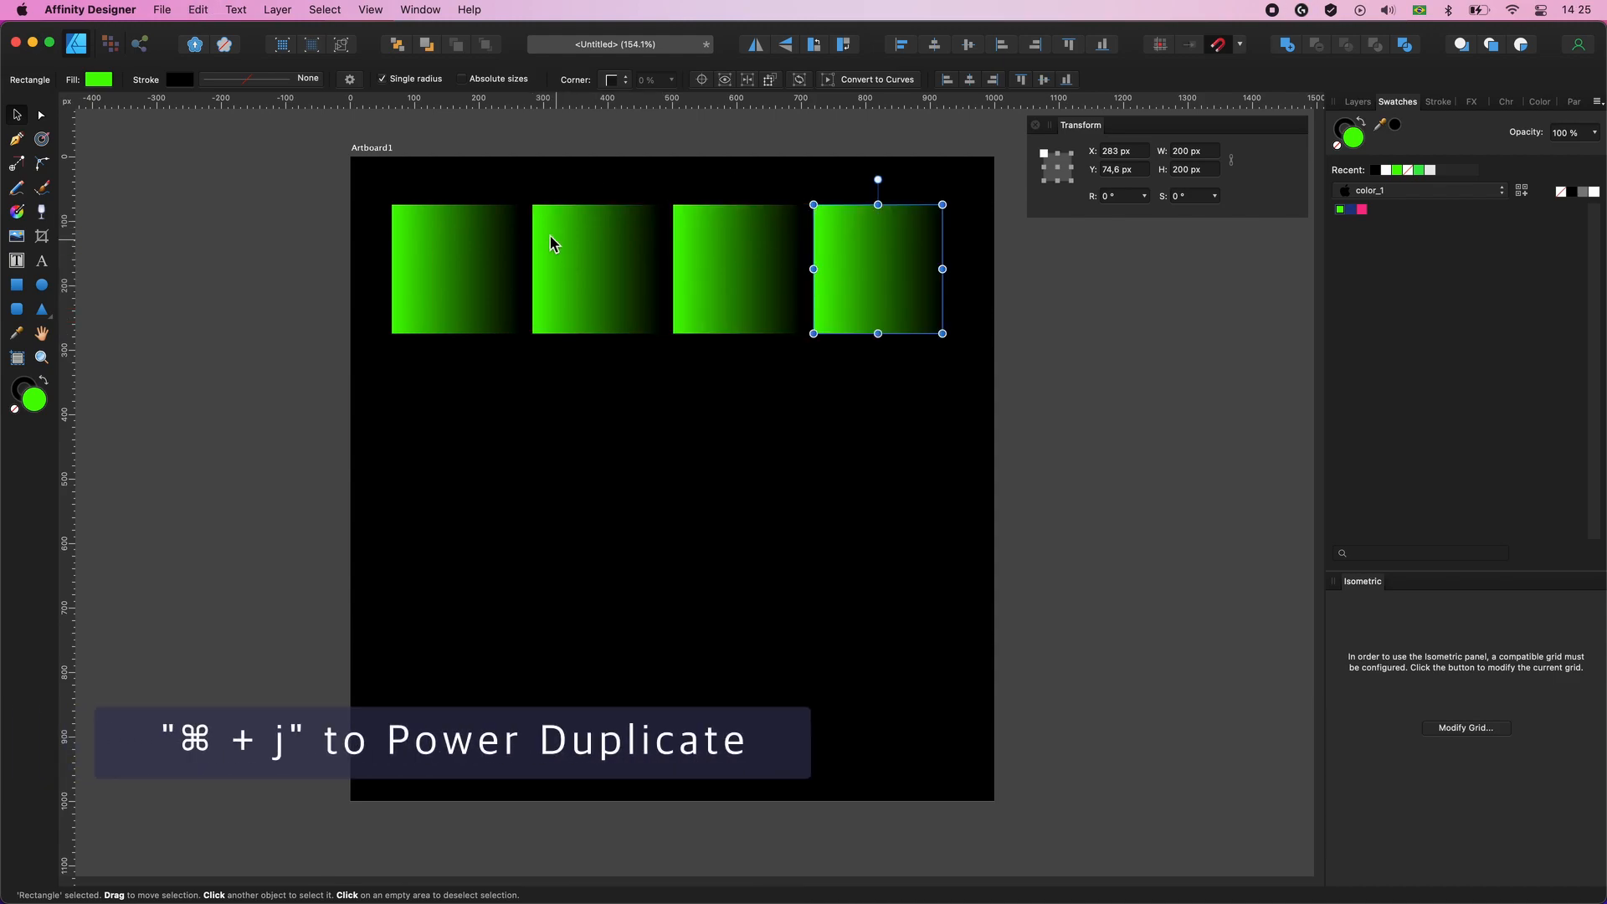
- Space the four squares in the row horizontally with a 20 px gap, with Auto Distribute turned off
{"action": "left_click_drag", "start_coordinate": [423, 180], "coordinate": [859, 290]}
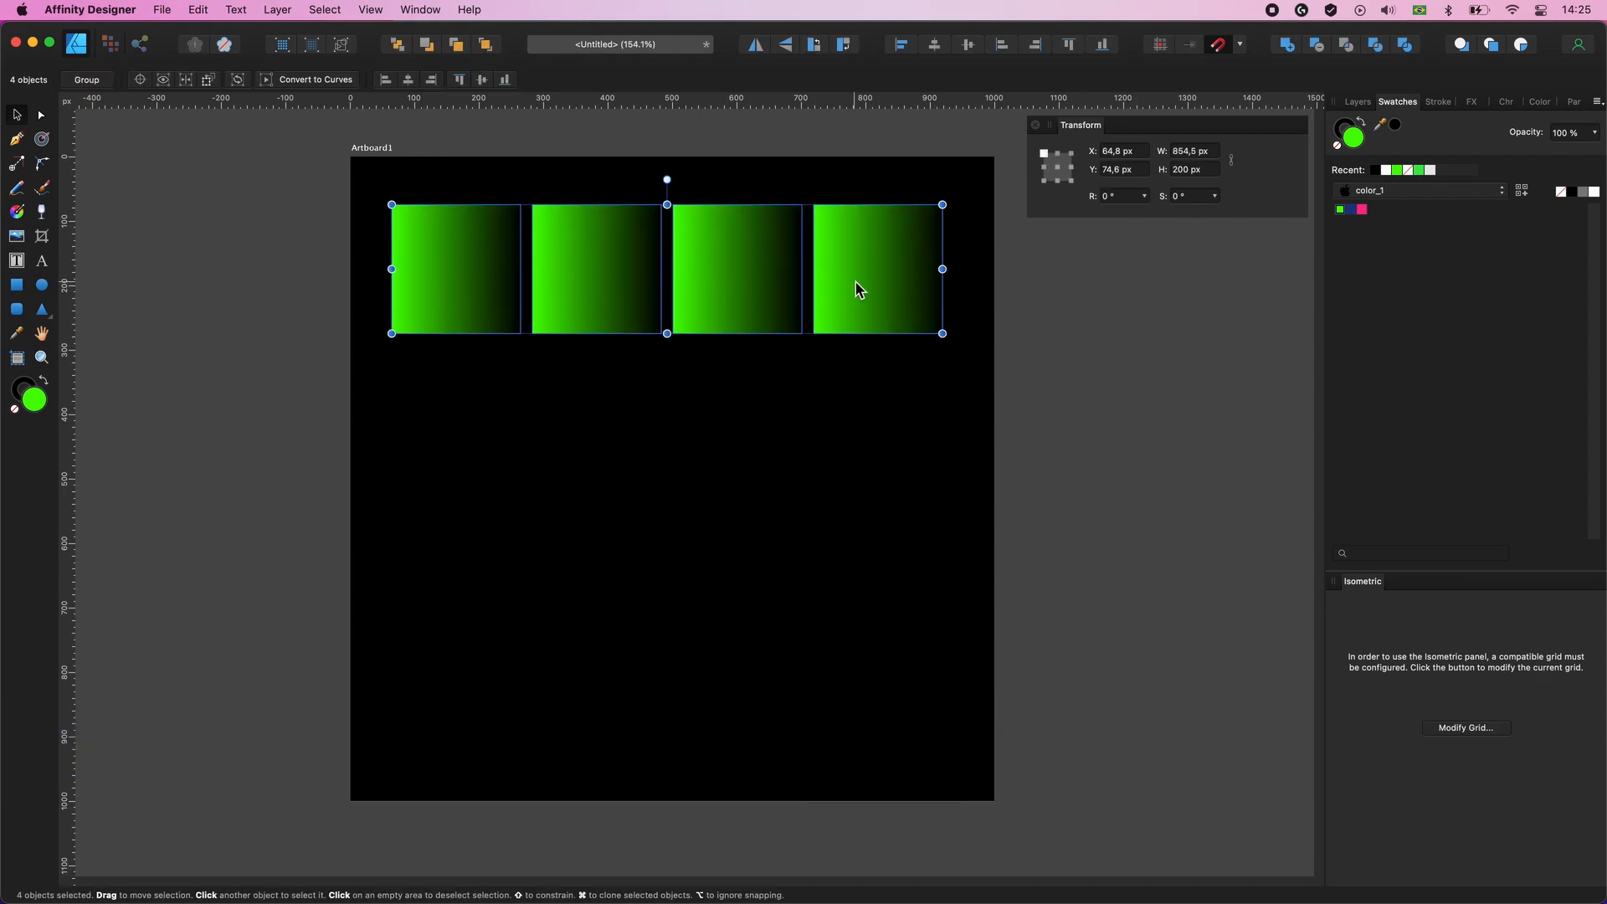
{"action": "left_click", "coordinate": [901, 46]}
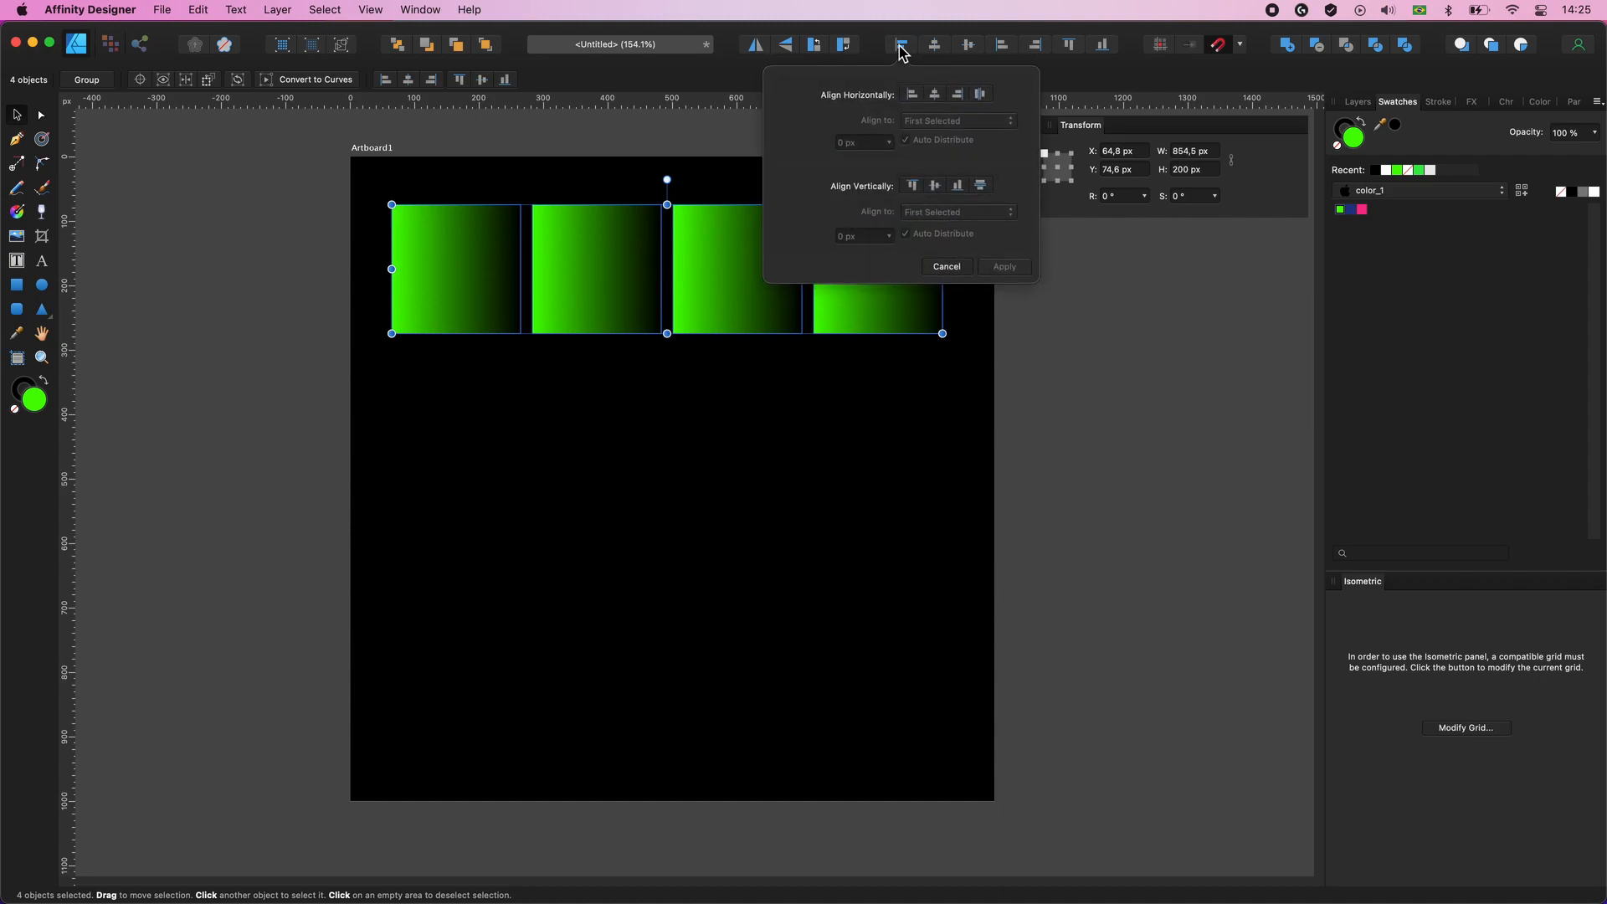
{"action": "left_click", "coordinate": [982, 94]}
{"action": "left_click", "coordinate": [907, 141]}
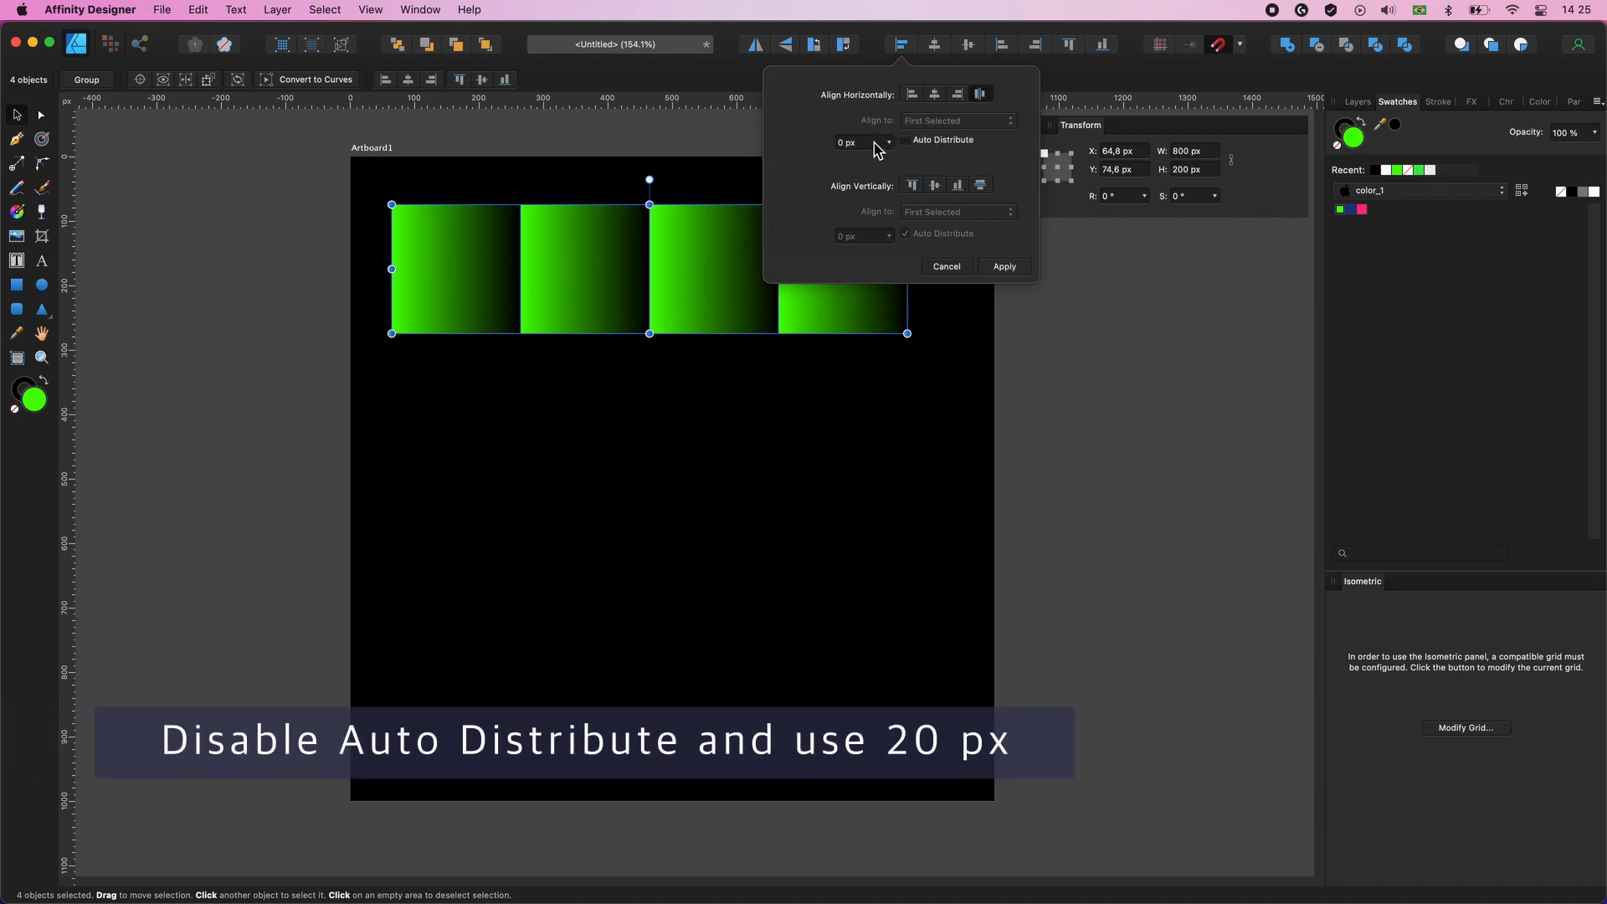
{"action": "left_click", "coordinate": [867, 151]}
{"action": "left_click_drag", "start_coordinate": [862, 144], "coordinate": [828, 144]}
{"action": "type", "text": "20"}
{"action": "key", "text": "Return"}
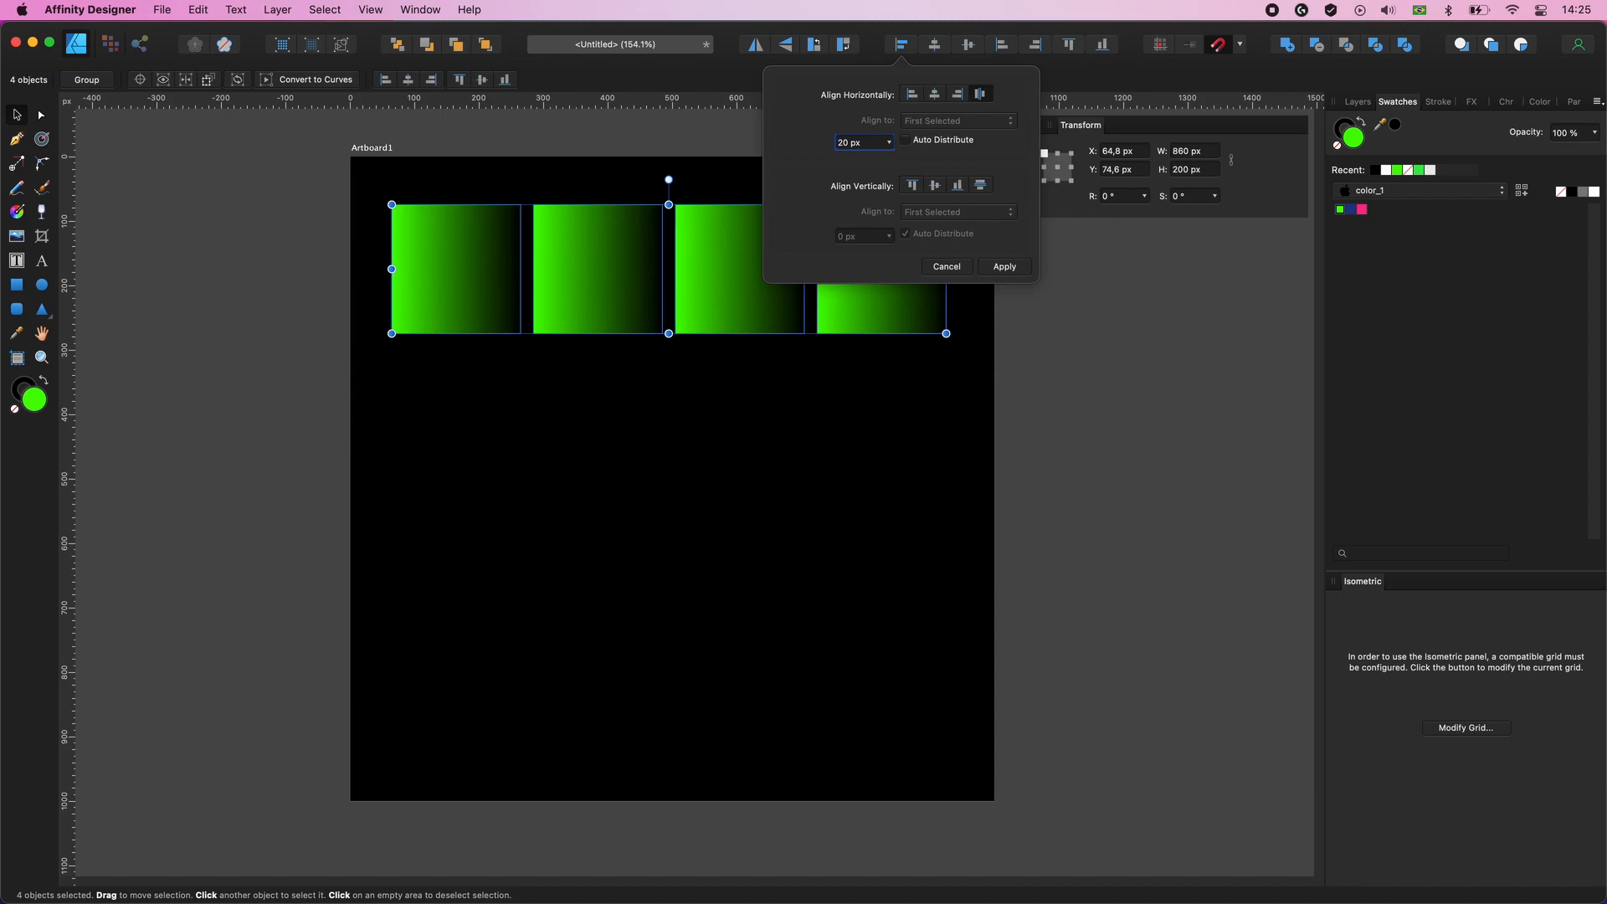
{"action": "left_click", "coordinate": [1007, 268]}
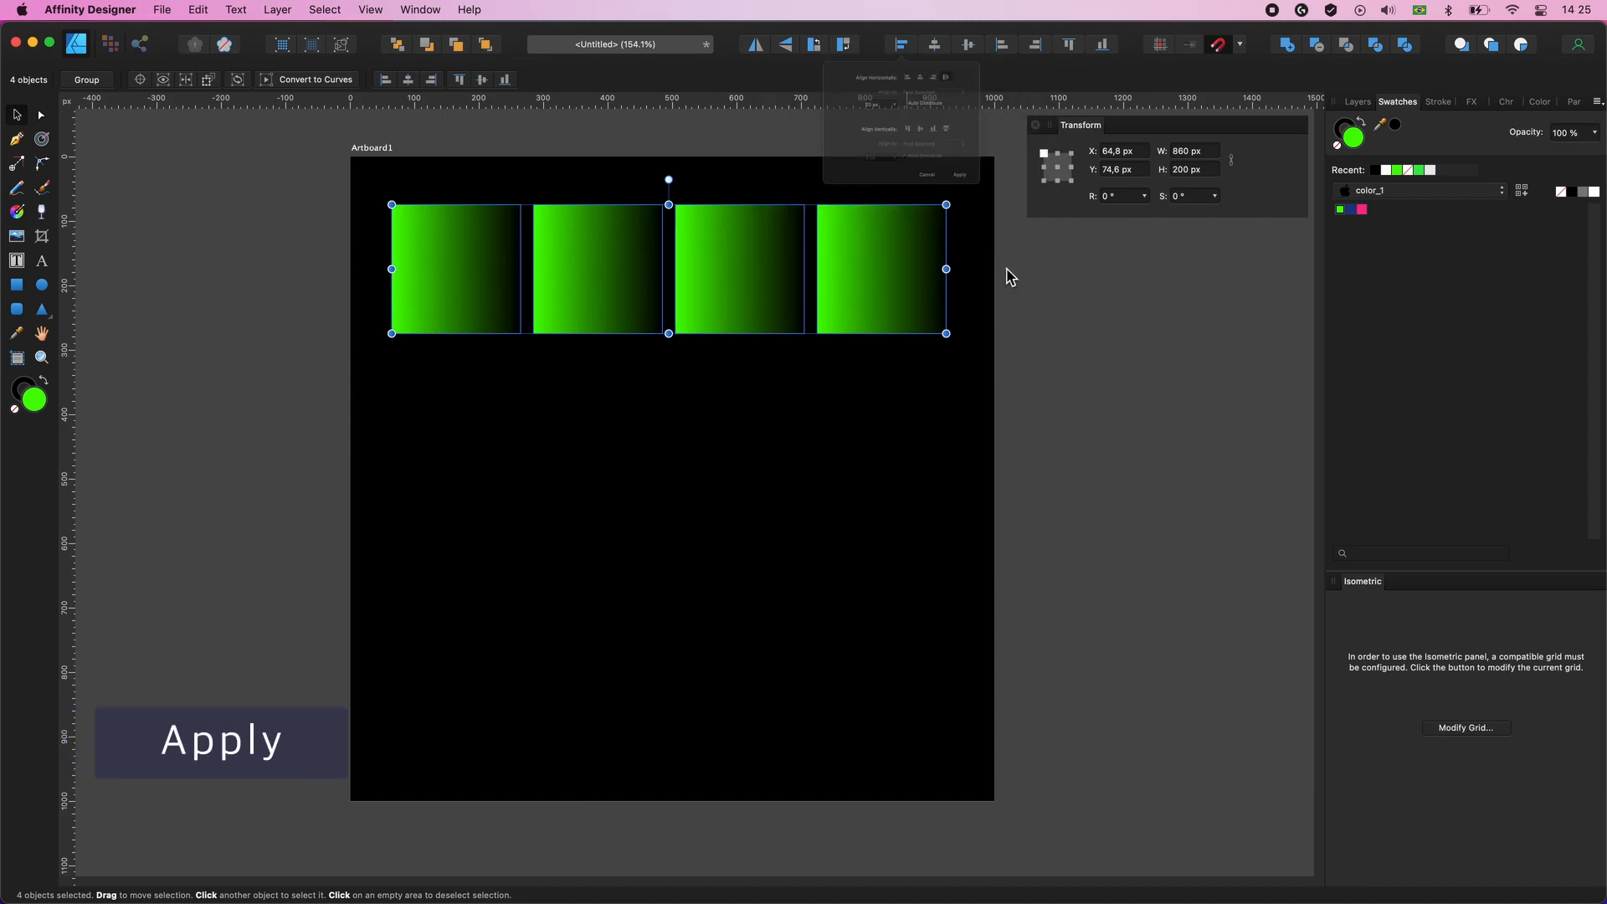
{"action": "left_click", "coordinate": [1078, 313]}
- Copy the row's first square straight down and power-duplicate it to form a column of four squares
{"action": "left_click", "coordinate": [467, 273]}
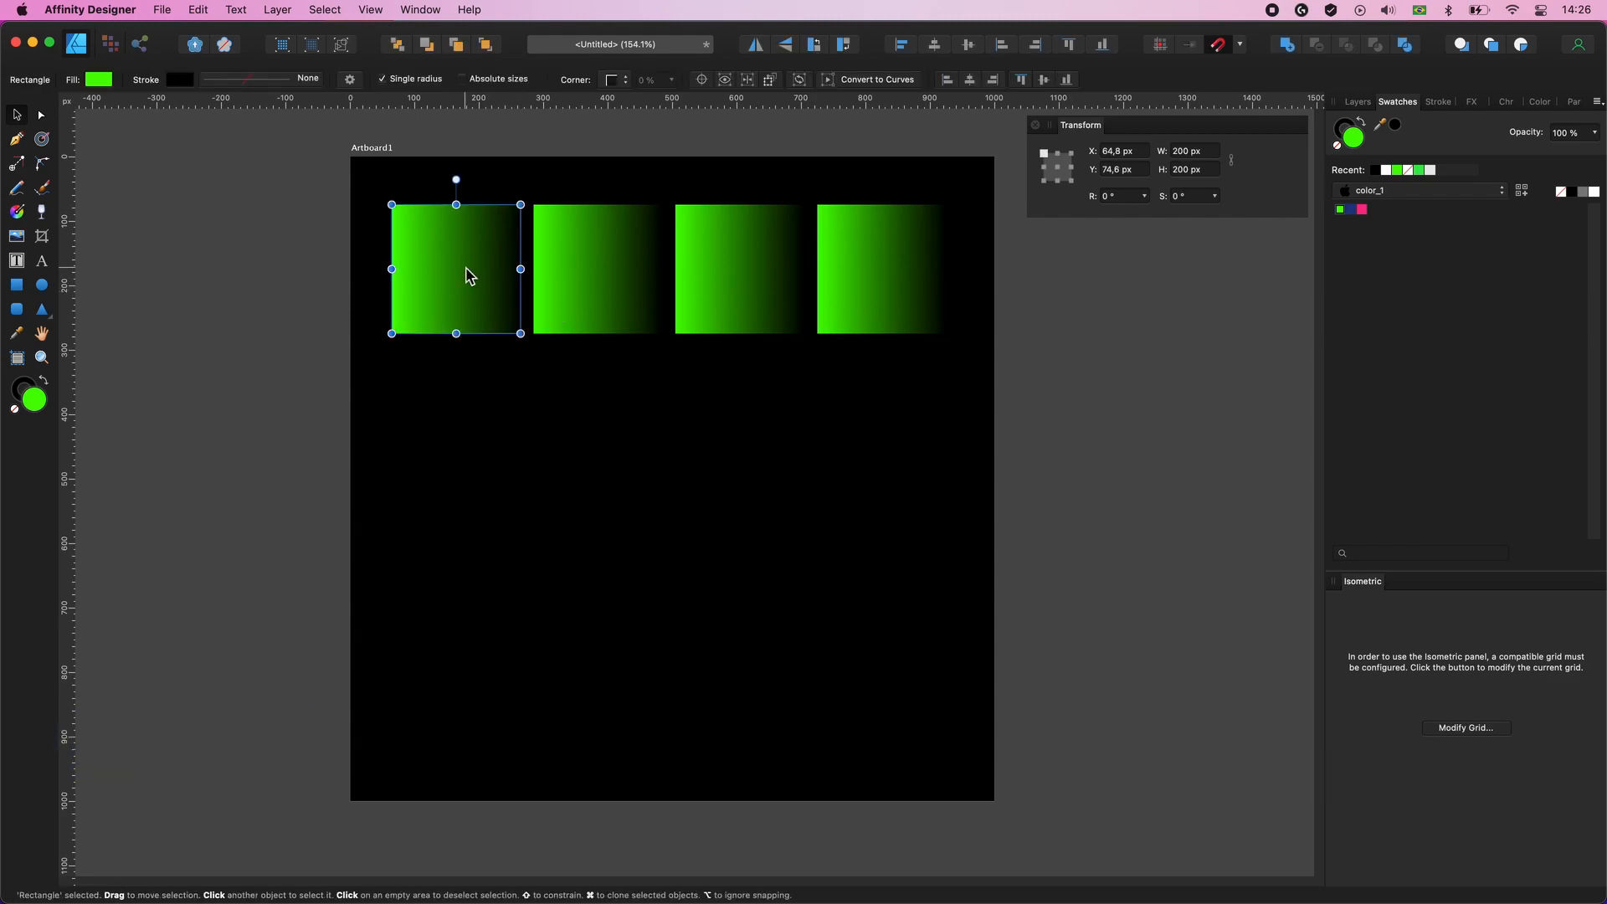
{"action": "left_click_drag", "start_coordinate": [455, 259], "coordinate": [456, 407]}
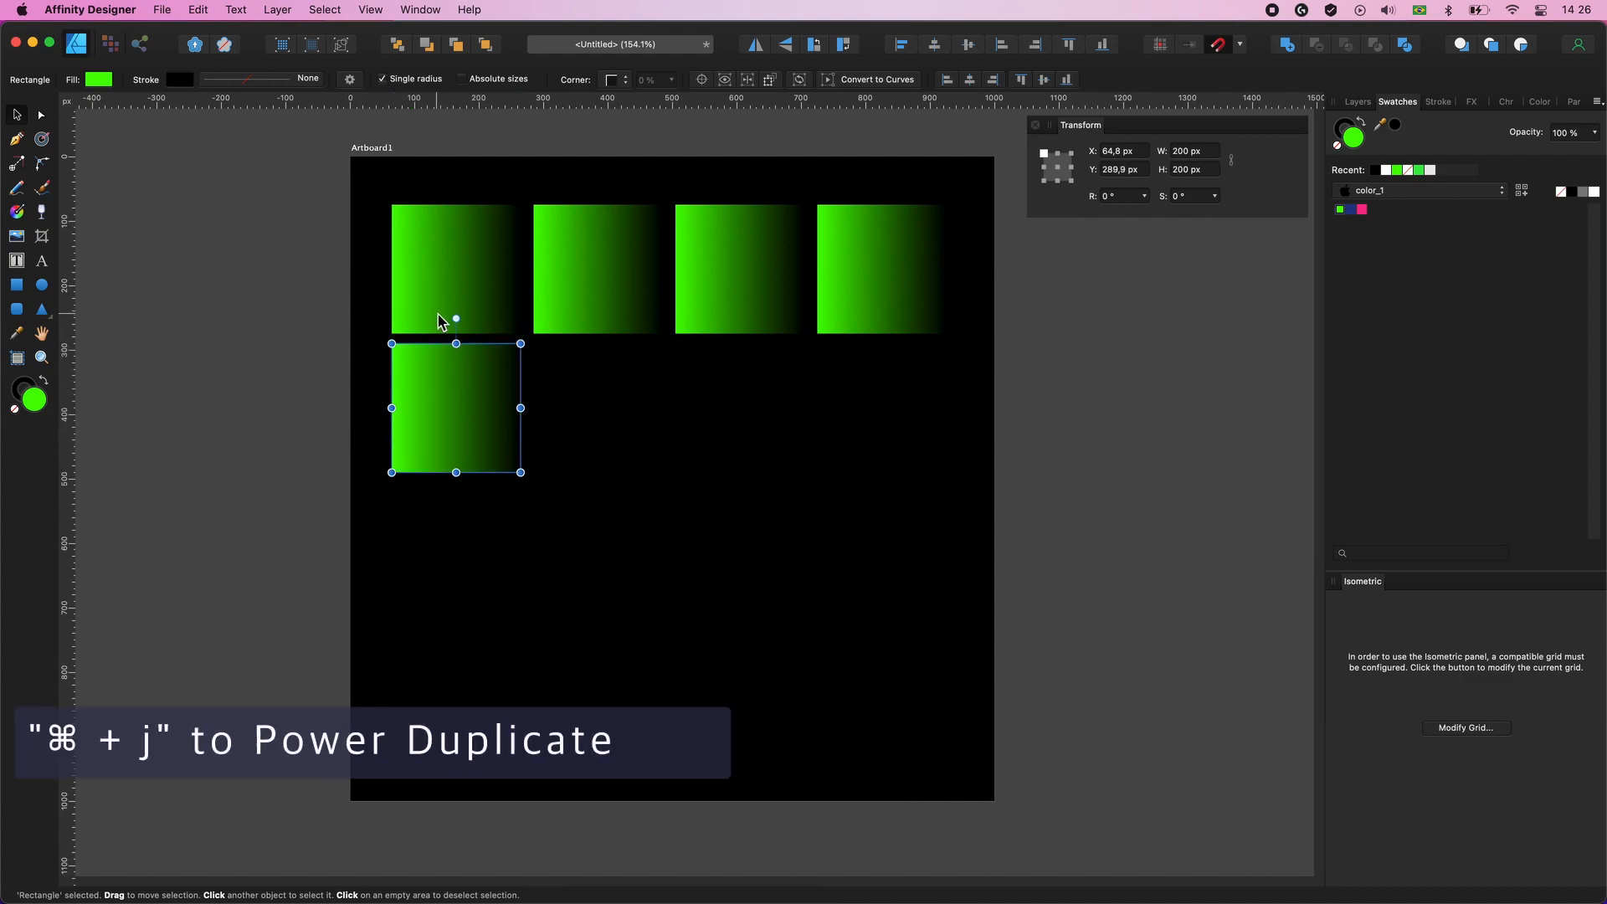
{"action": "key", "text": "super+j"}
{"action": "key", "text": "super+j"}
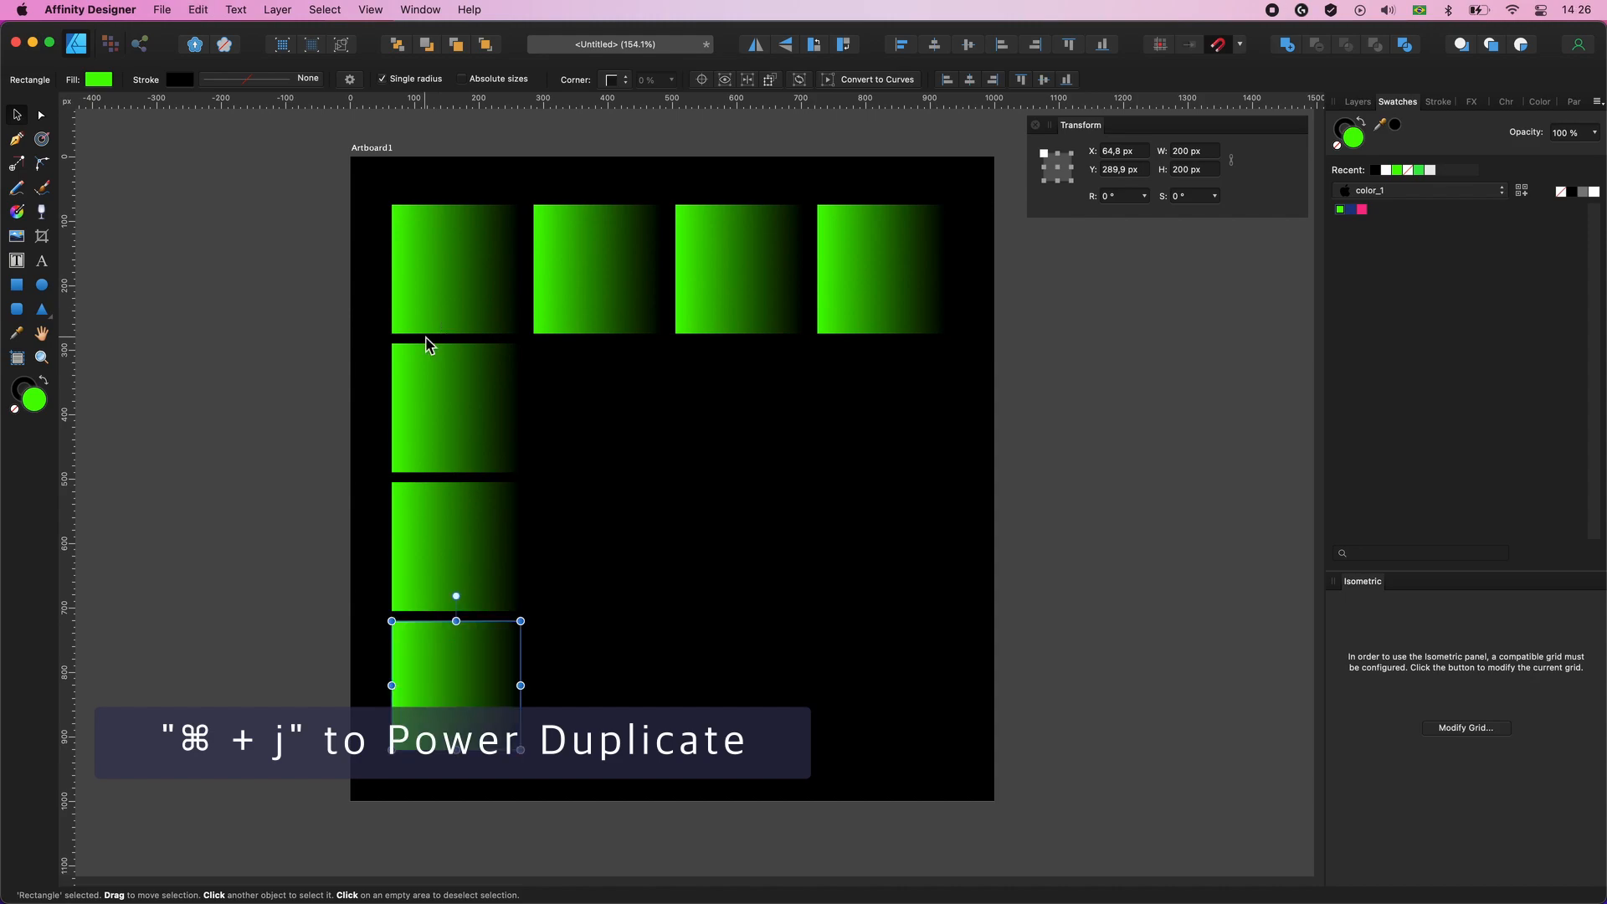
- Space the four squares of the first column vertically with a 20 px gap, with Auto Distribute turned off
{"action": "left_click", "coordinate": [432, 289]}
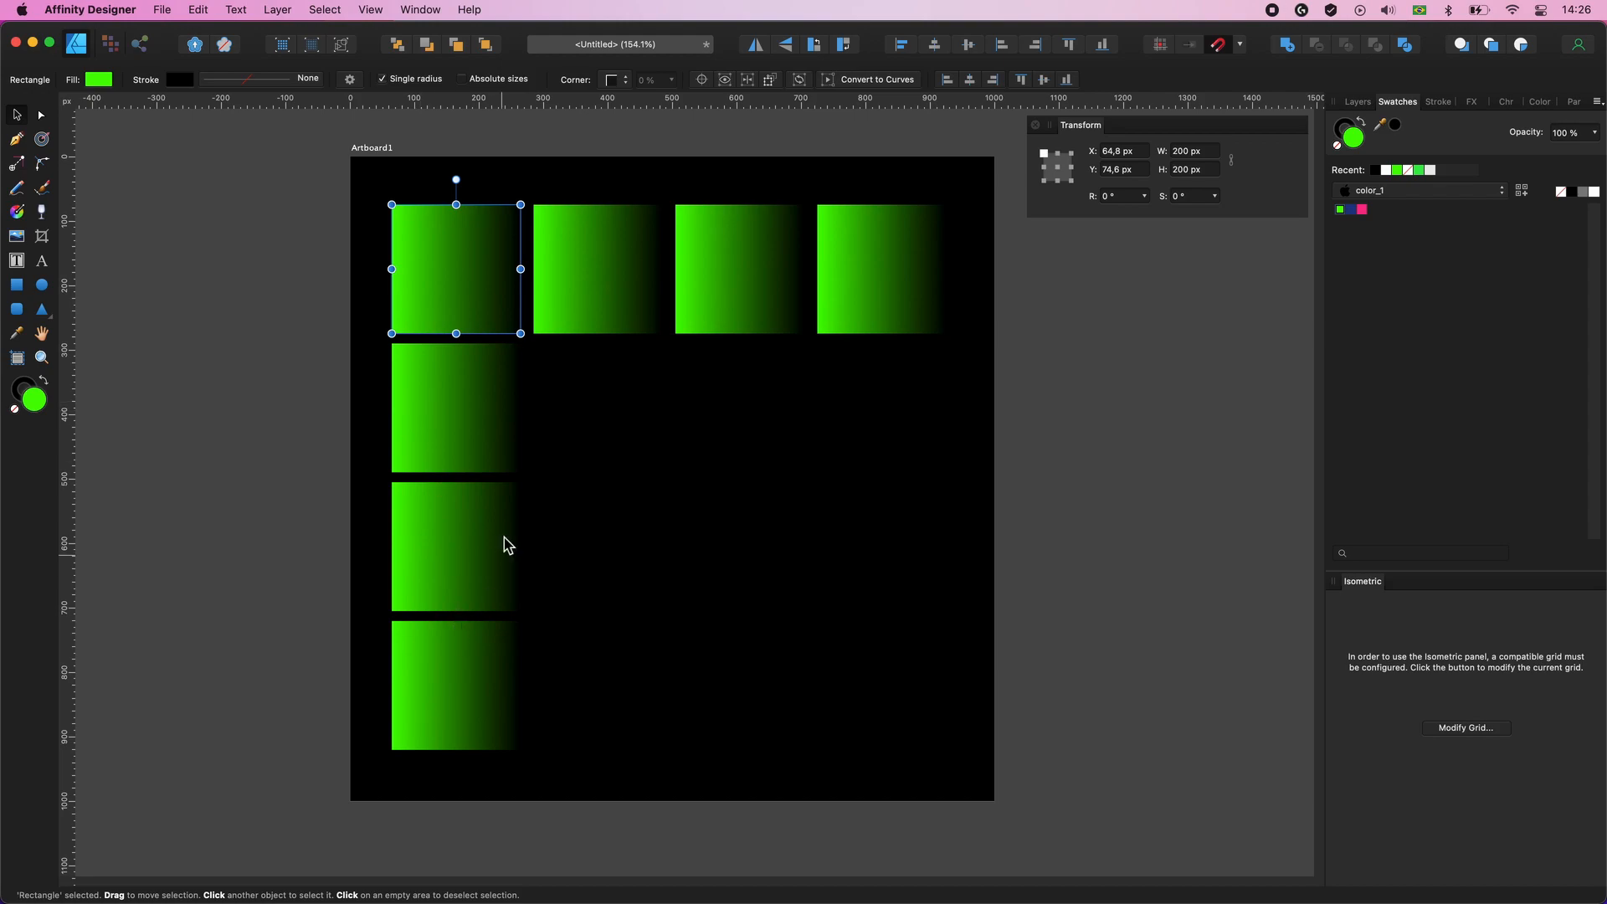
{"action": "left_click_drag", "start_coordinate": [369, 259], "coordinate": [443, 699]}
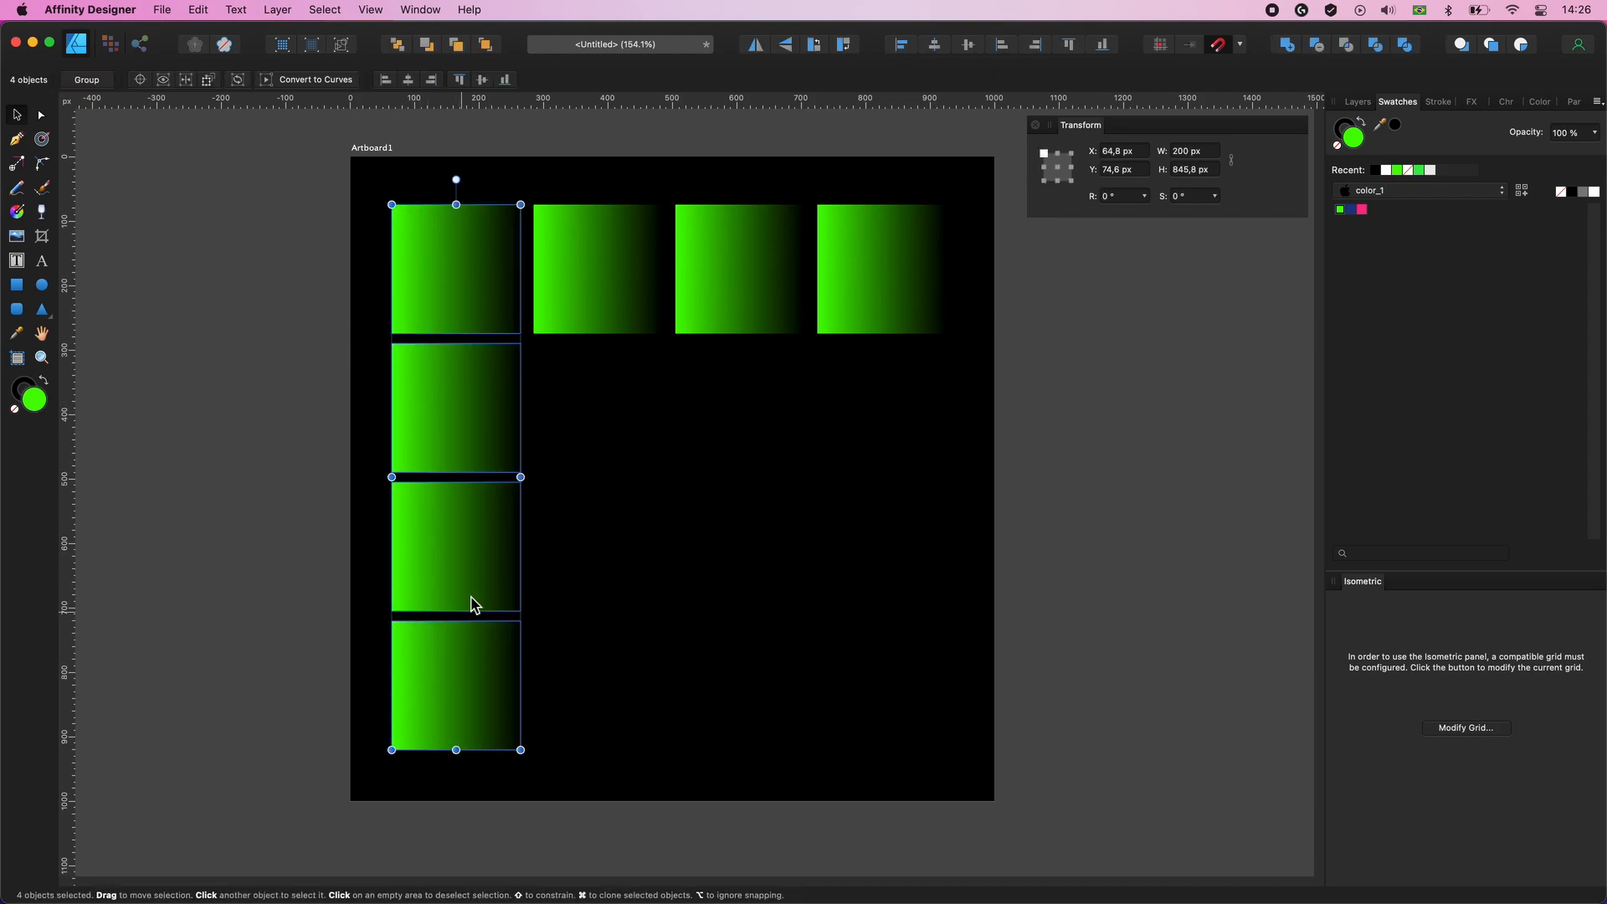
{"action": "left_click", "coordinate": [902, 46]}
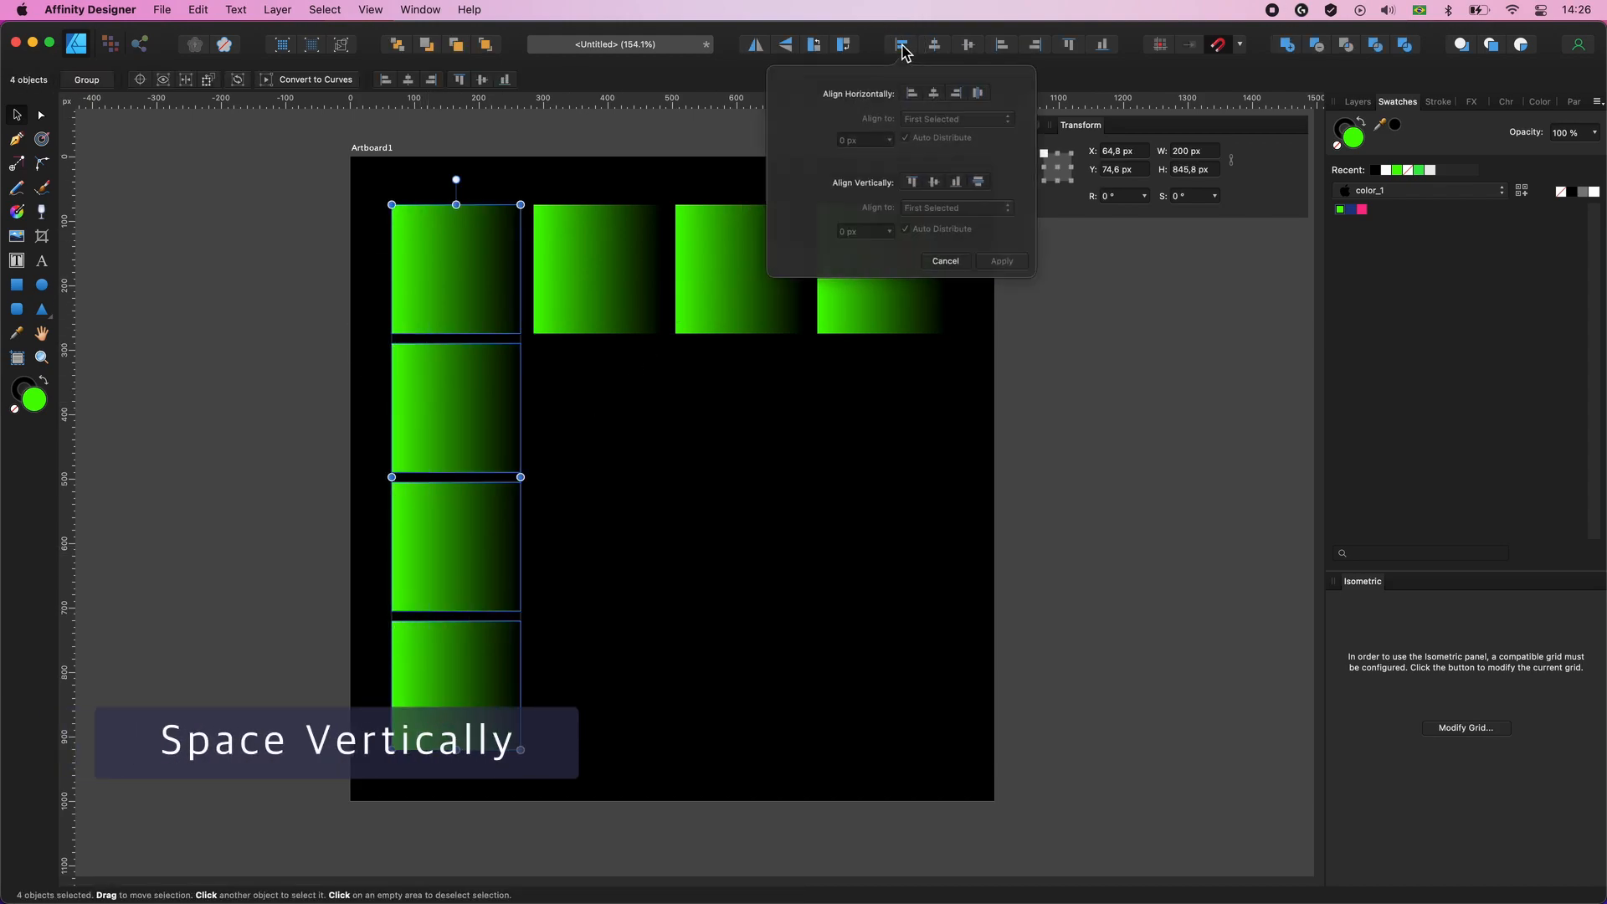
{"action": "left_click", "coordinate": [981, 186]}
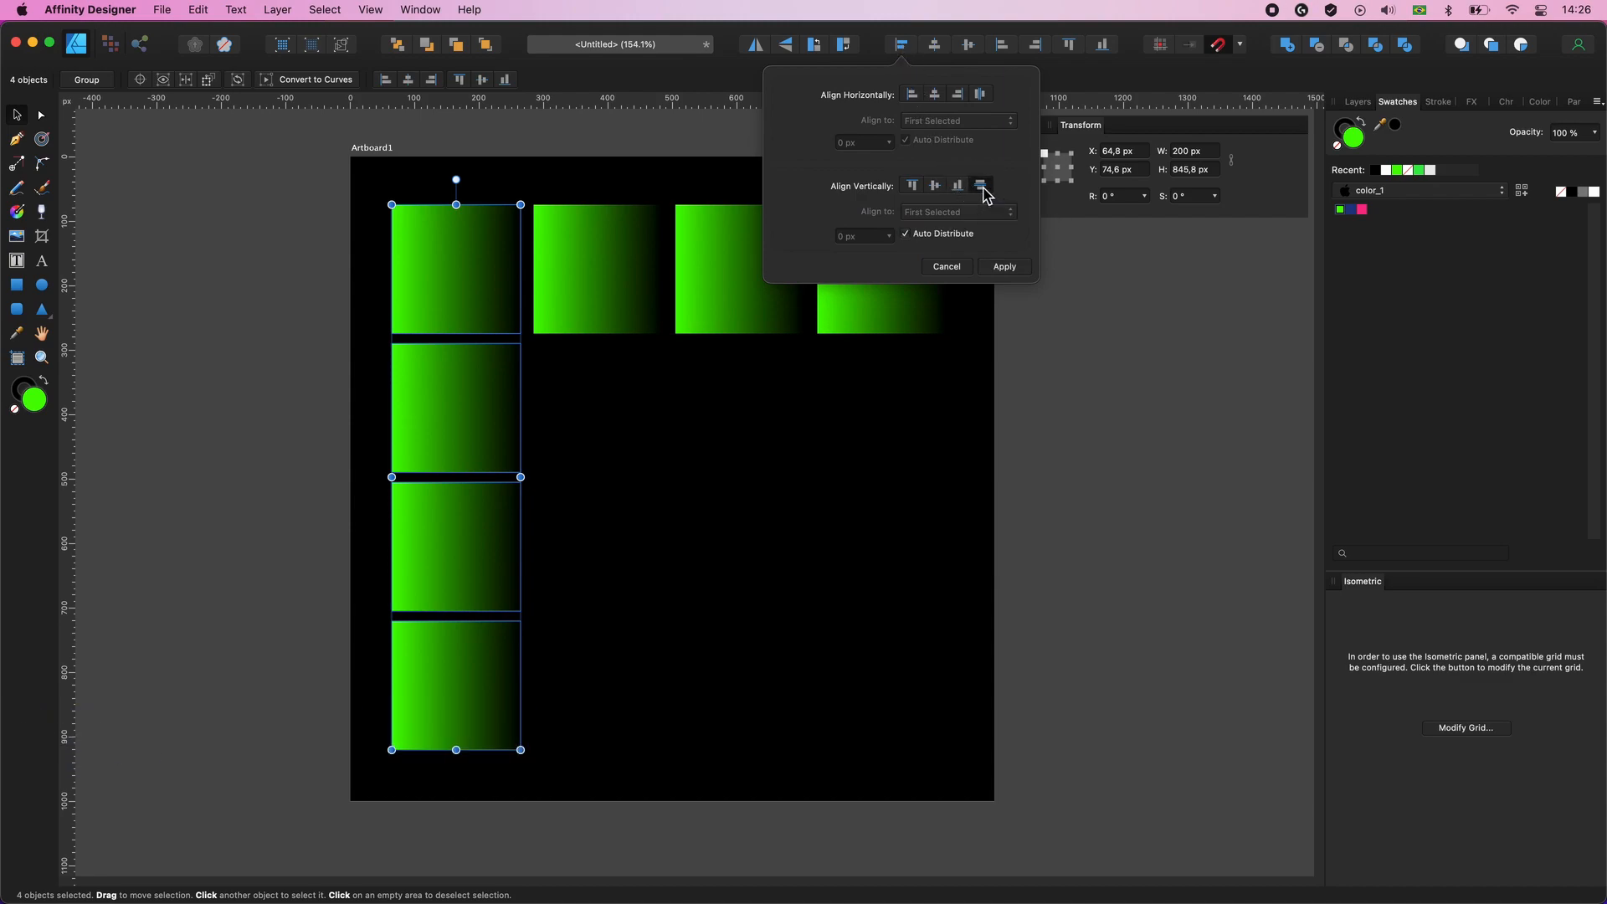
{"action": "left_click", "coordinate": [906, 236]}
{"action": "left_click", "coordinate": [864, 236]}
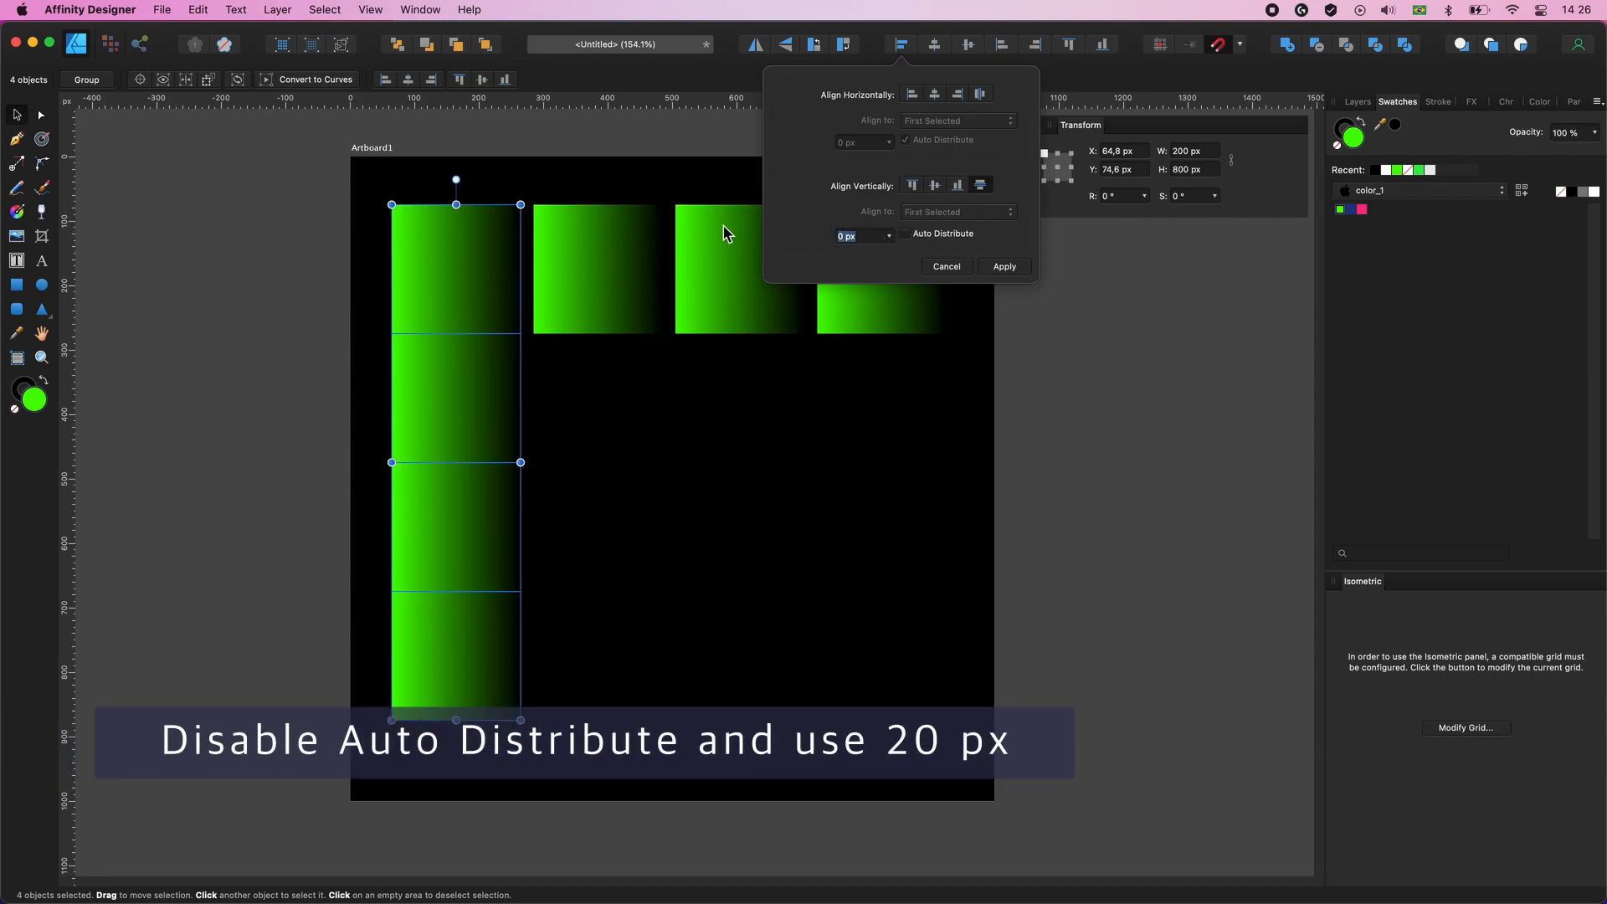
{"action": "type", "text": "20"}
{"action": "key", "text": "Return"}
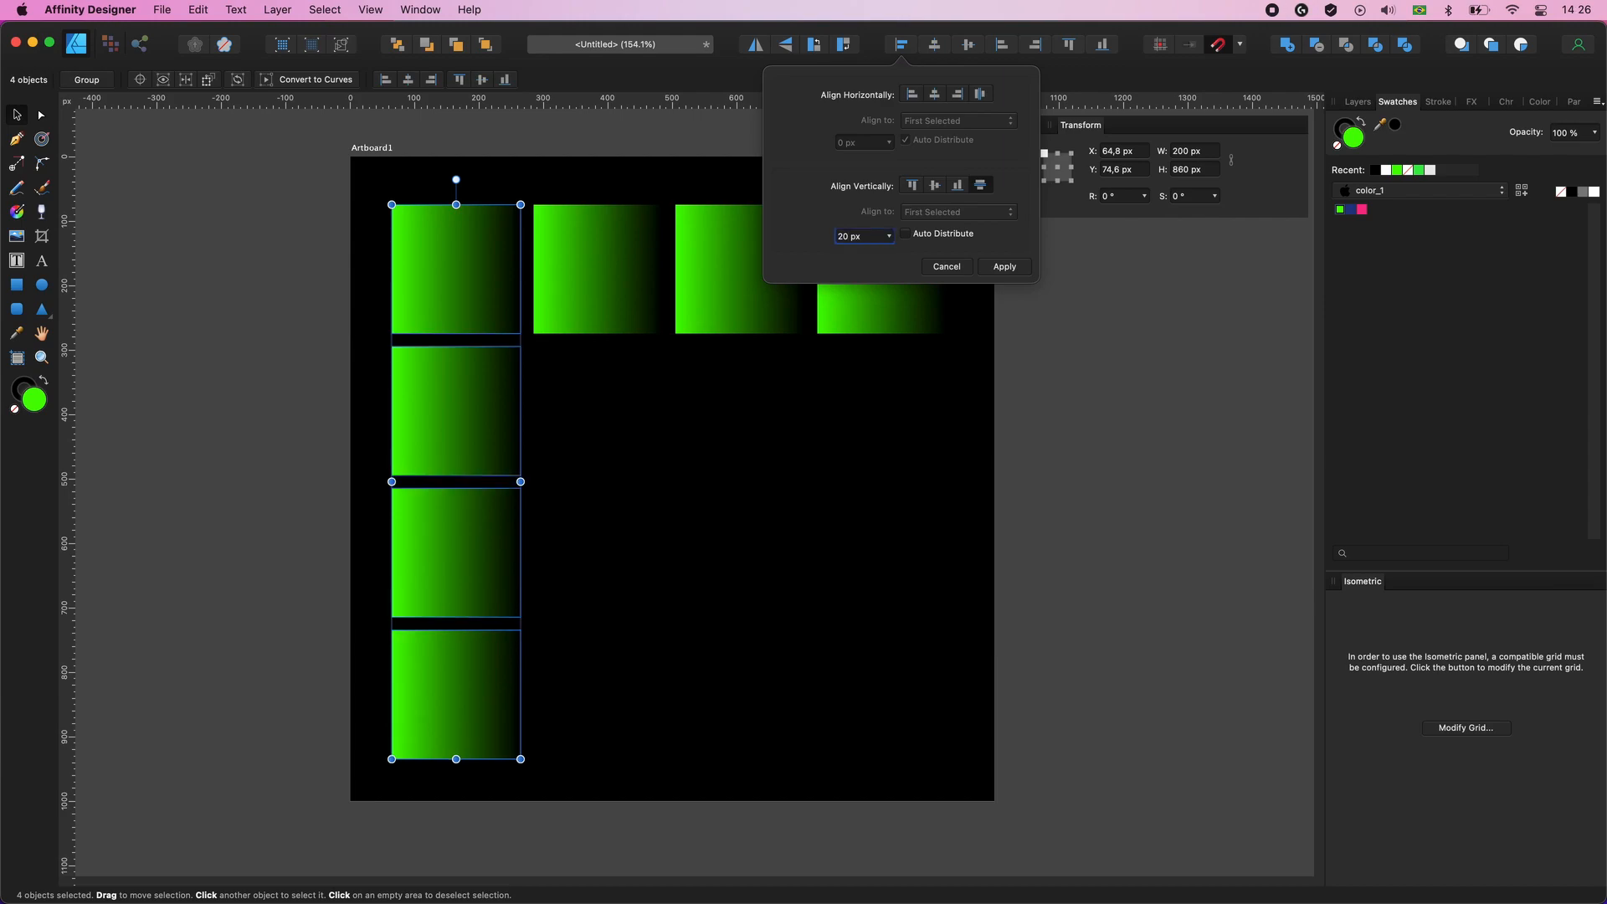
{"action": "left_click", "coordinate": [730, 443]}
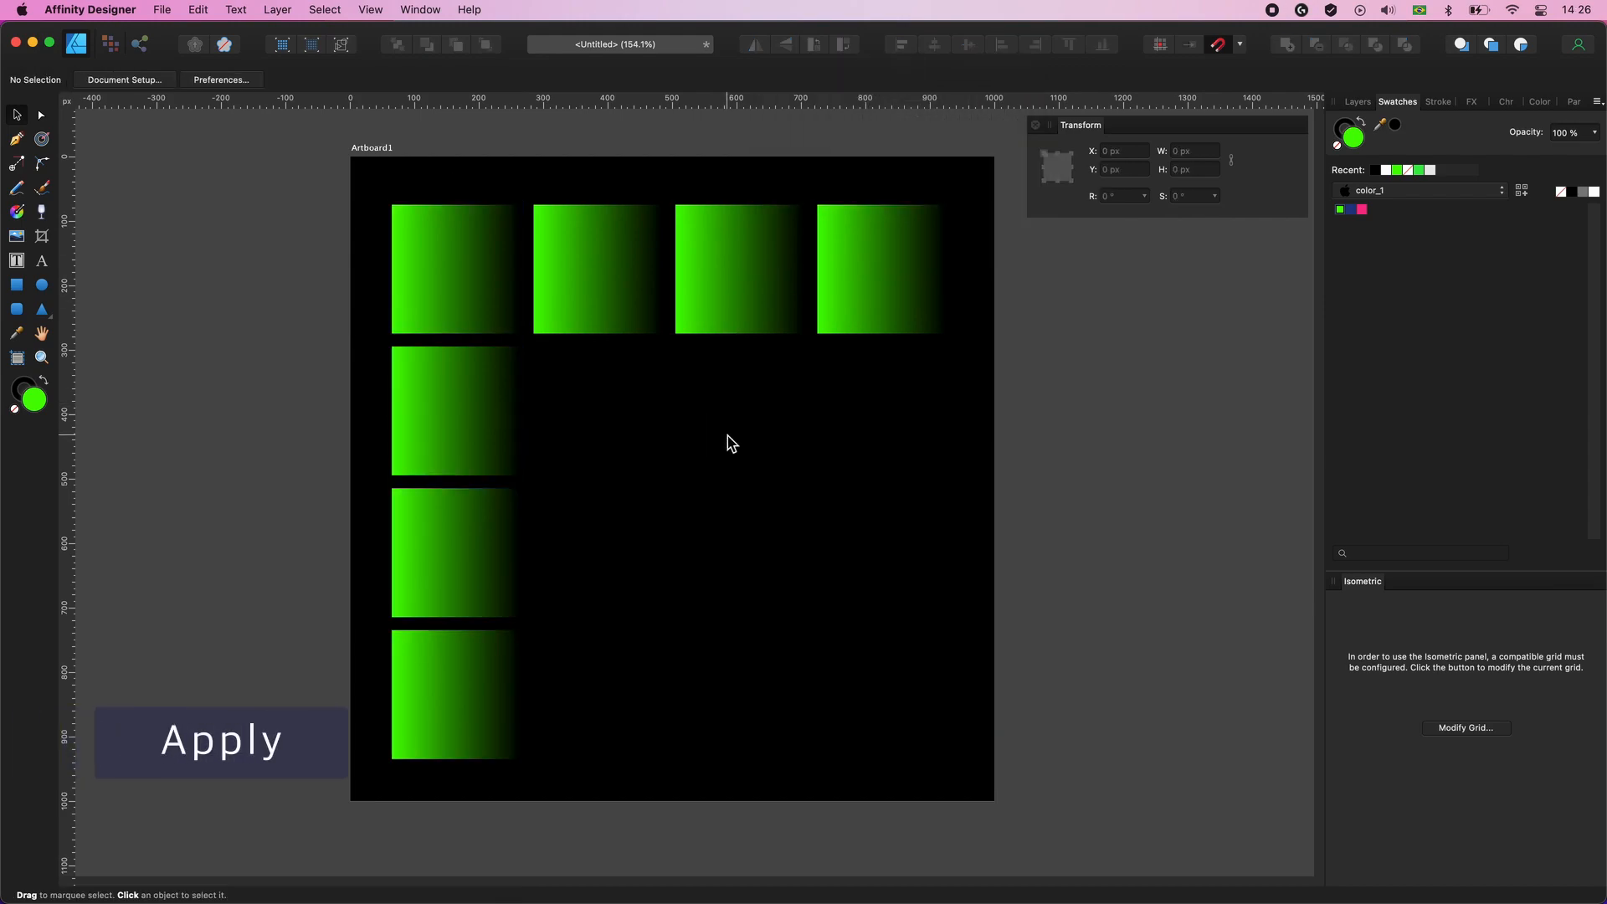
- Duplicate the first column's lower three squares rightward under each remaining square of the first row, completing a 4 × 4 grid
{"action": "left_click", "coordinate": [506, 436]}
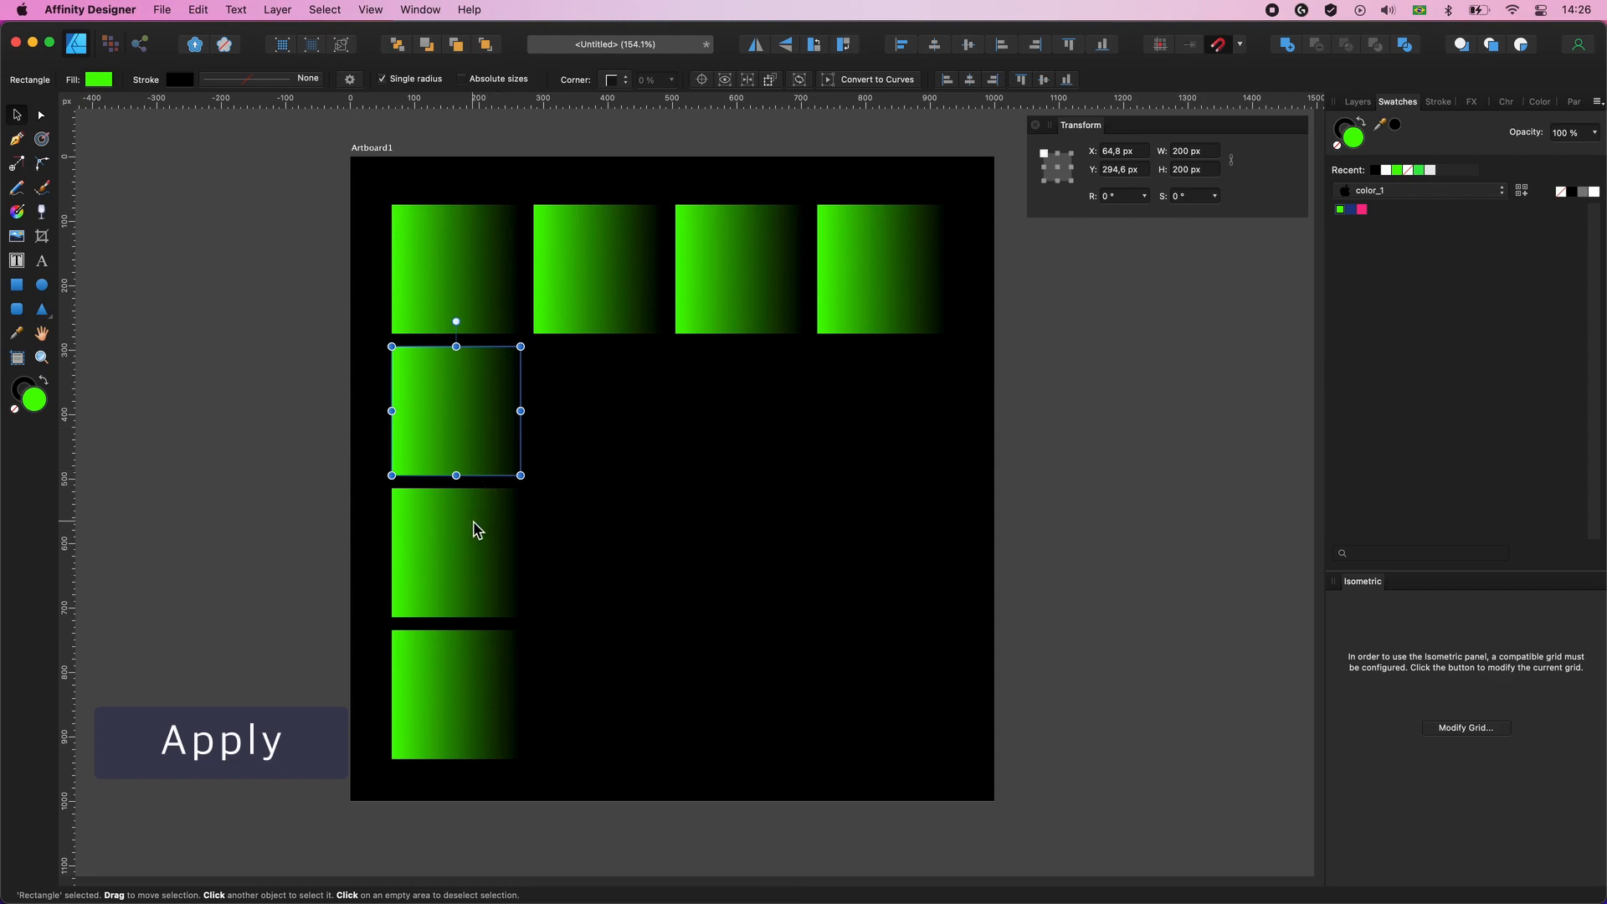
{"action": "left_click", "coordinate": [452, 570], "text": "shift"}
{"action": "left_click", "coordinate": [445, 678], "text": "shift"}
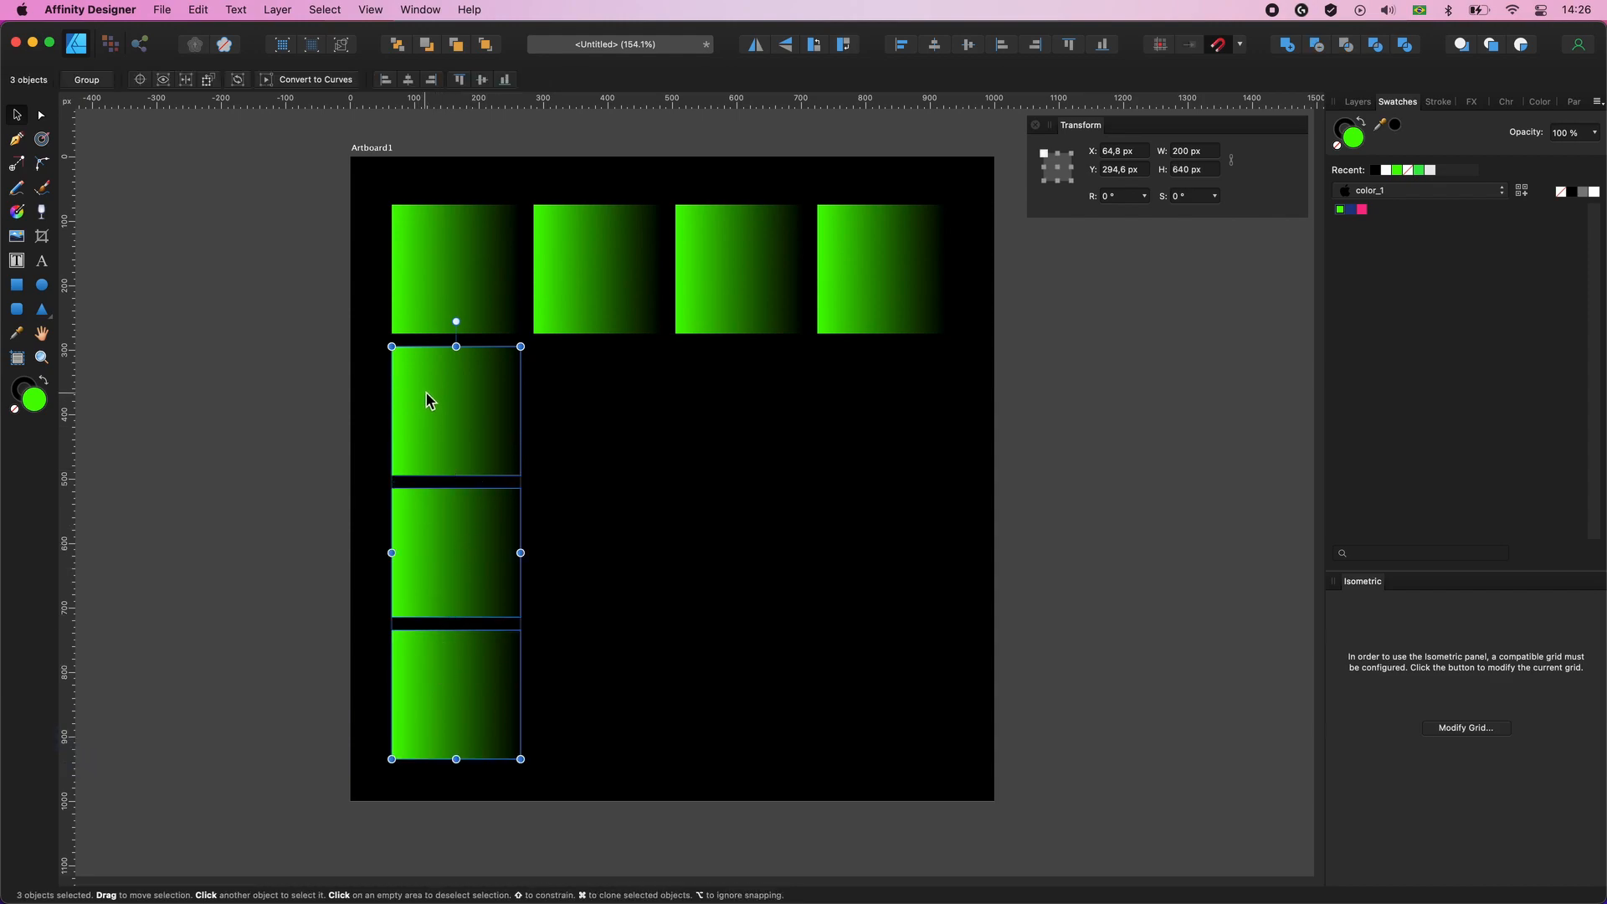
{"action": "left_click_drag", "start_coordinate": [425, 384], "coordinate": [555, 381]}
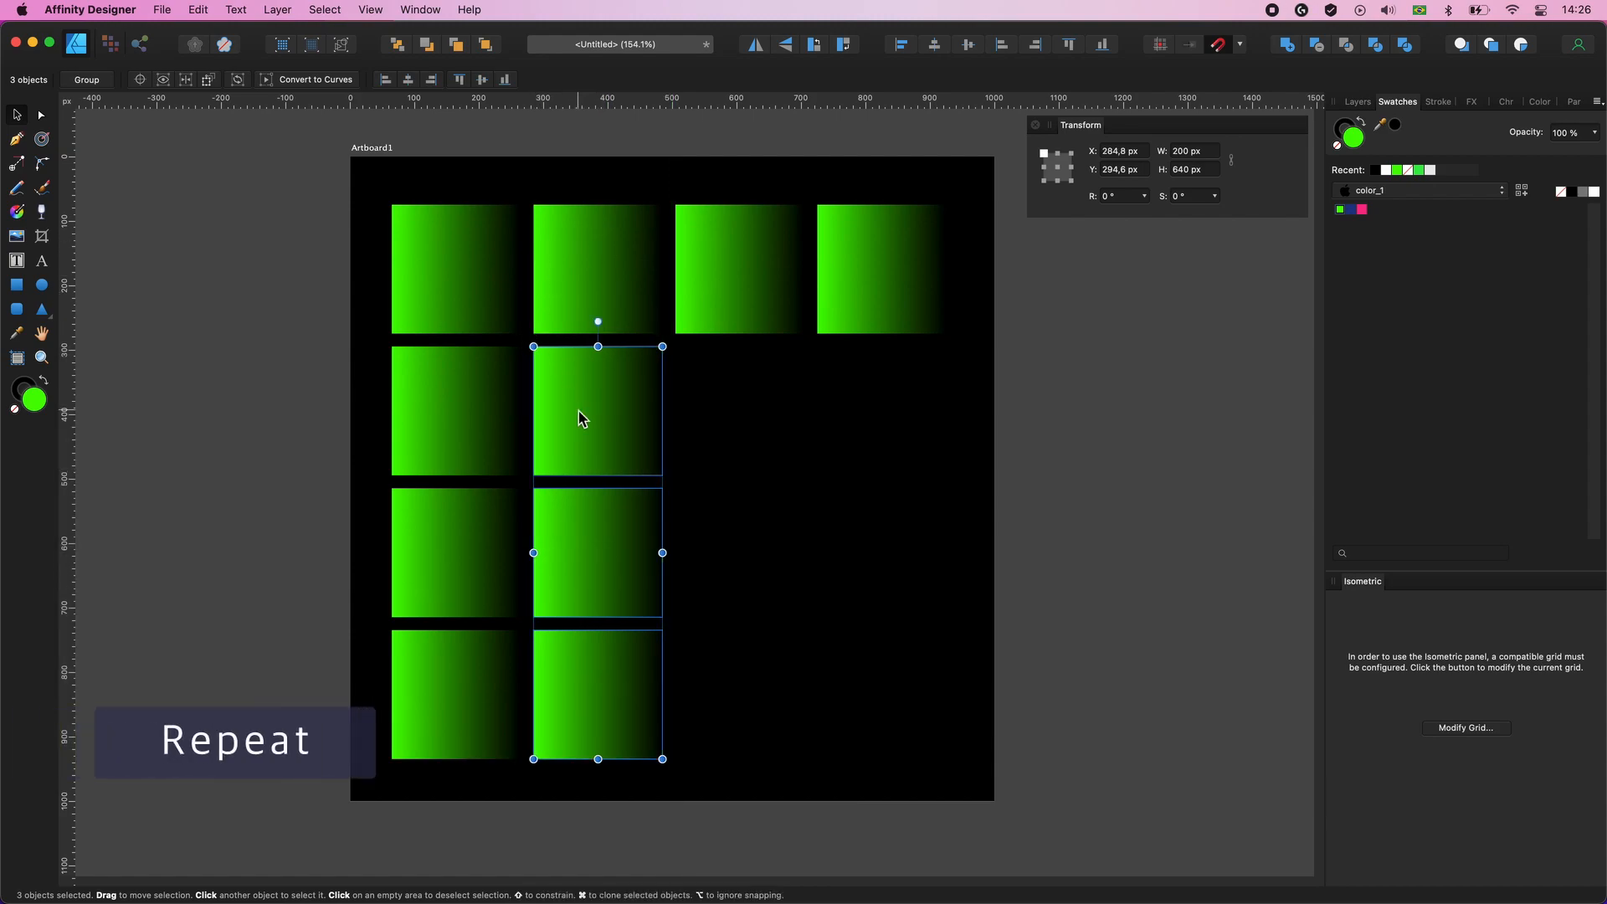
{"action": "left_click_drag", "start_coordinate": [583, 419], "coordinate": [725, 419]}
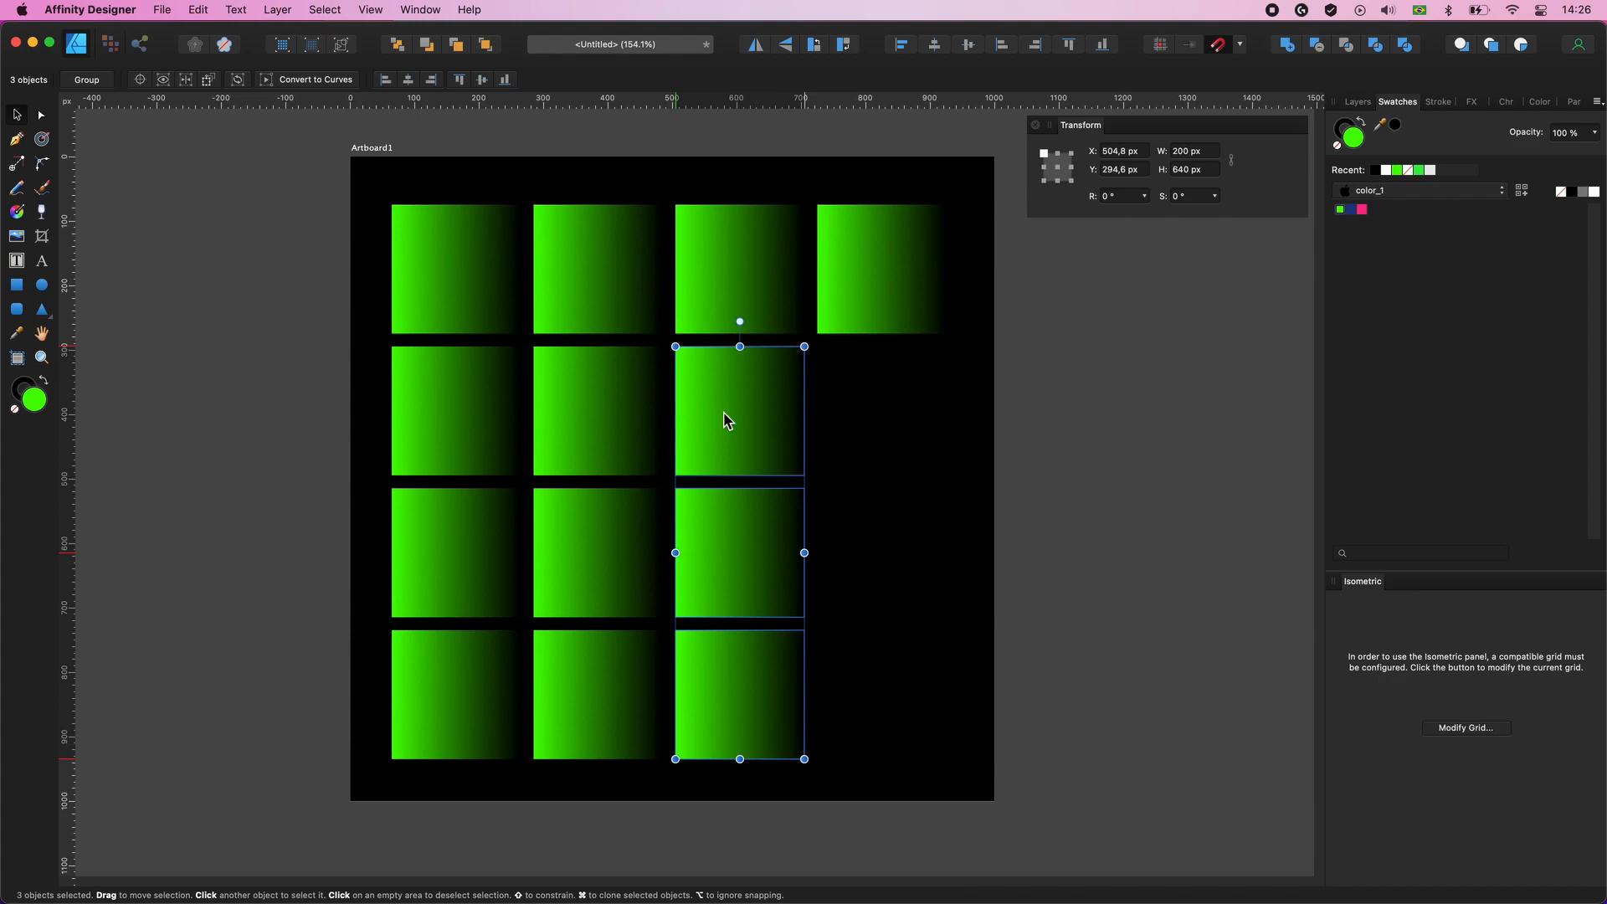
{"action": "key", "text": "super+j"}
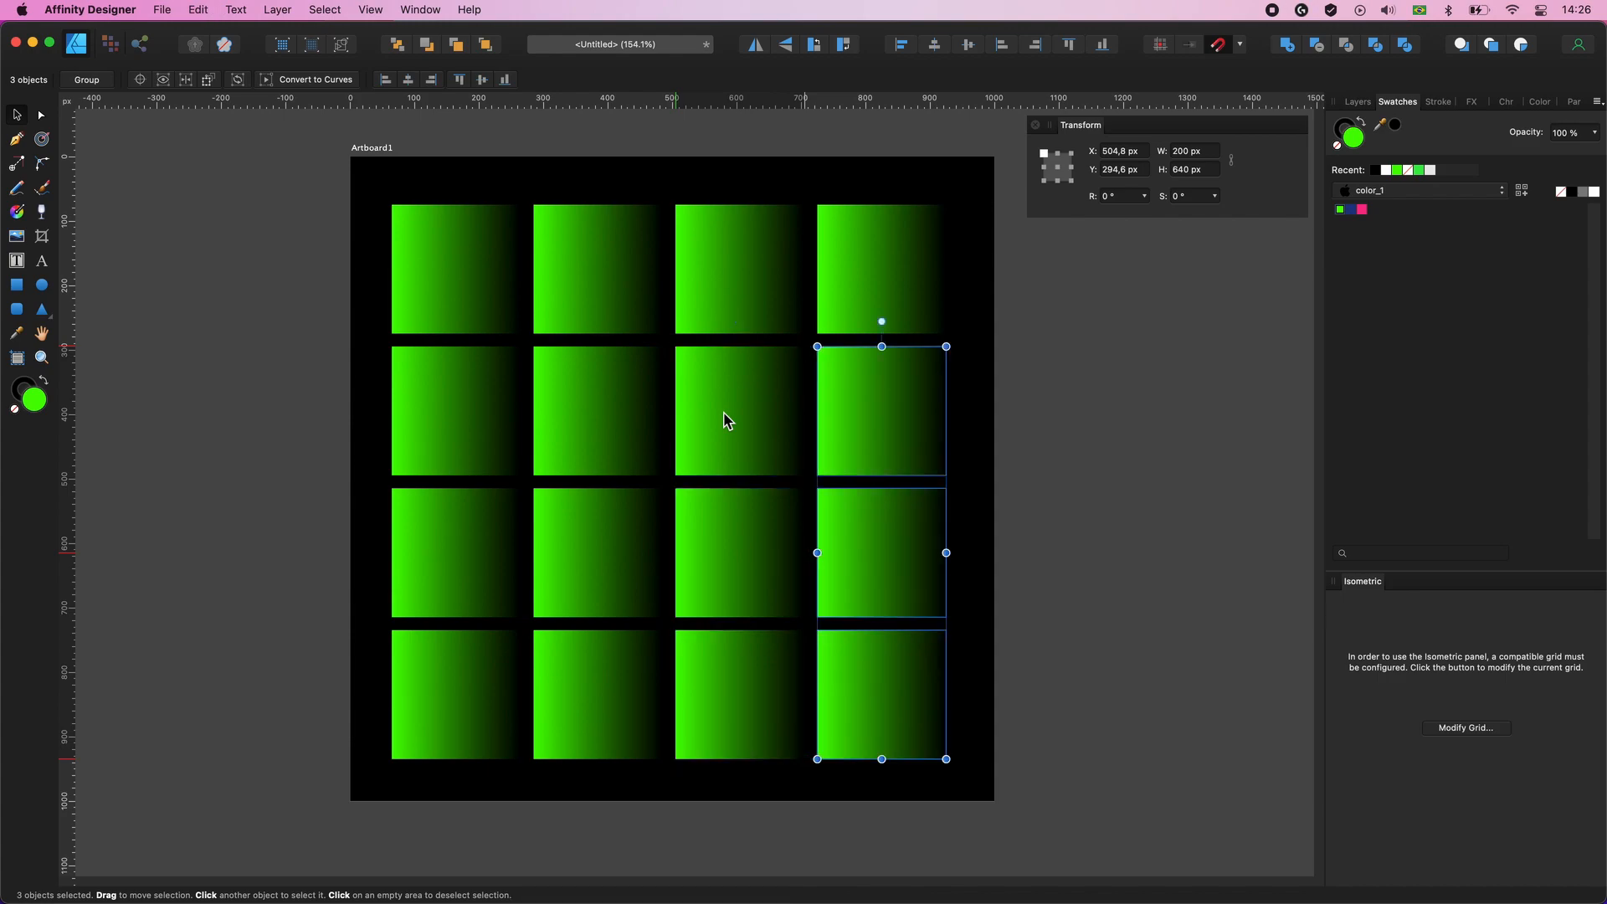
{"action": "left_click", "coordinate": [1128, 490]}
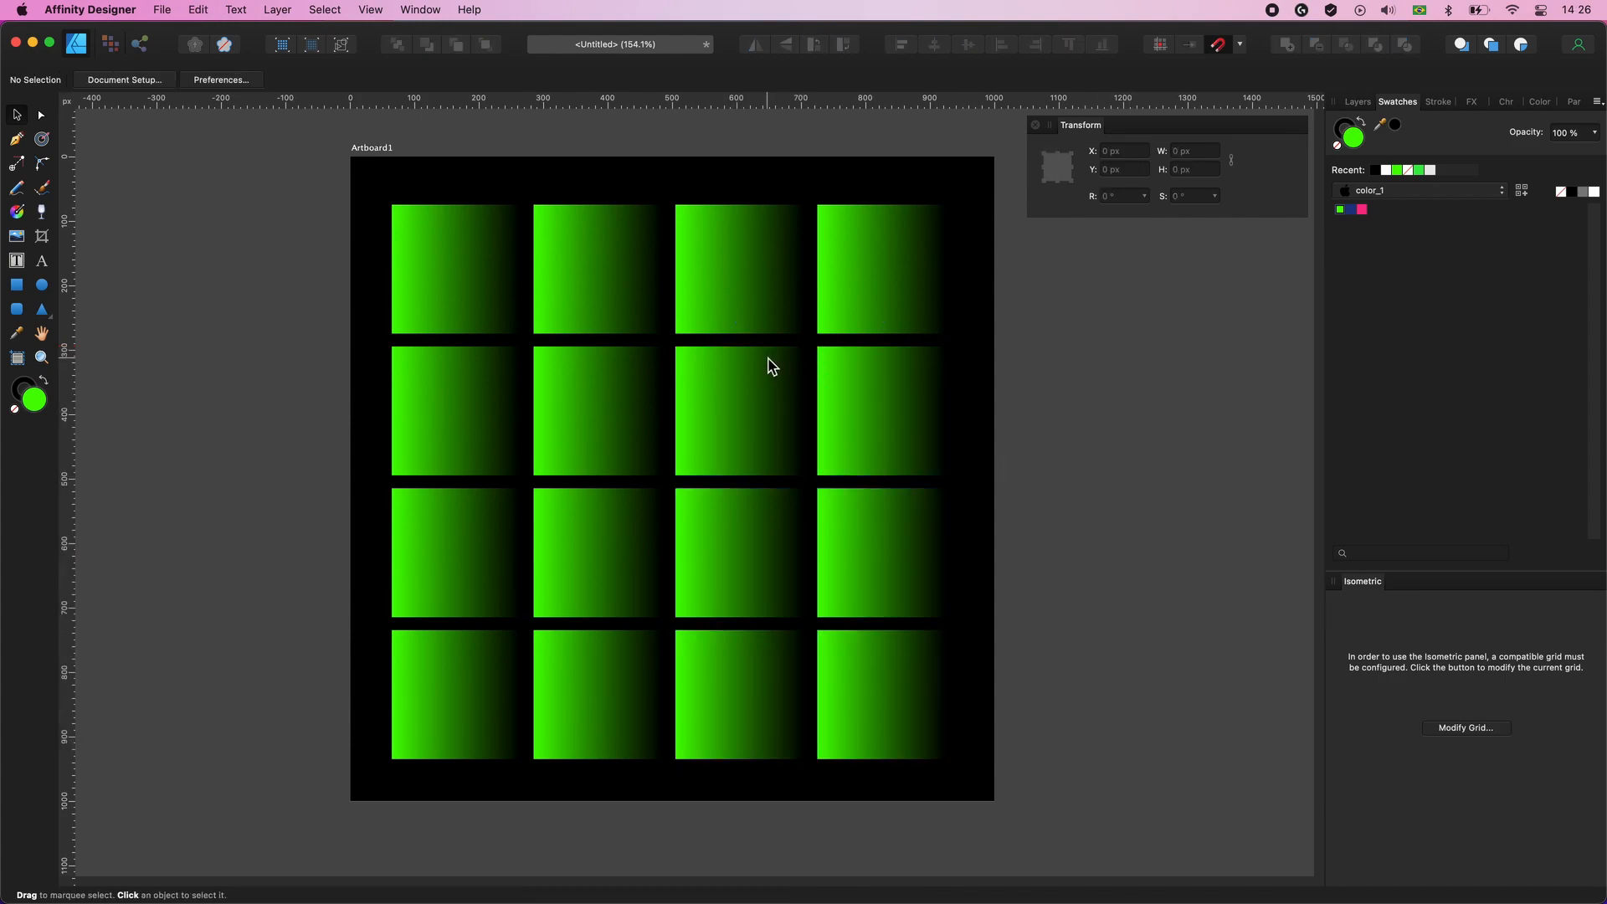
- Rotate four squares by 180°: first in row one, second in row two, third in row three and second in row four
{"action": "left_click", "coordinate": [466, 262]}
{"action": "left_click_drag", "start_coordinate": [460, 181], "coordinate": [464, 328]}
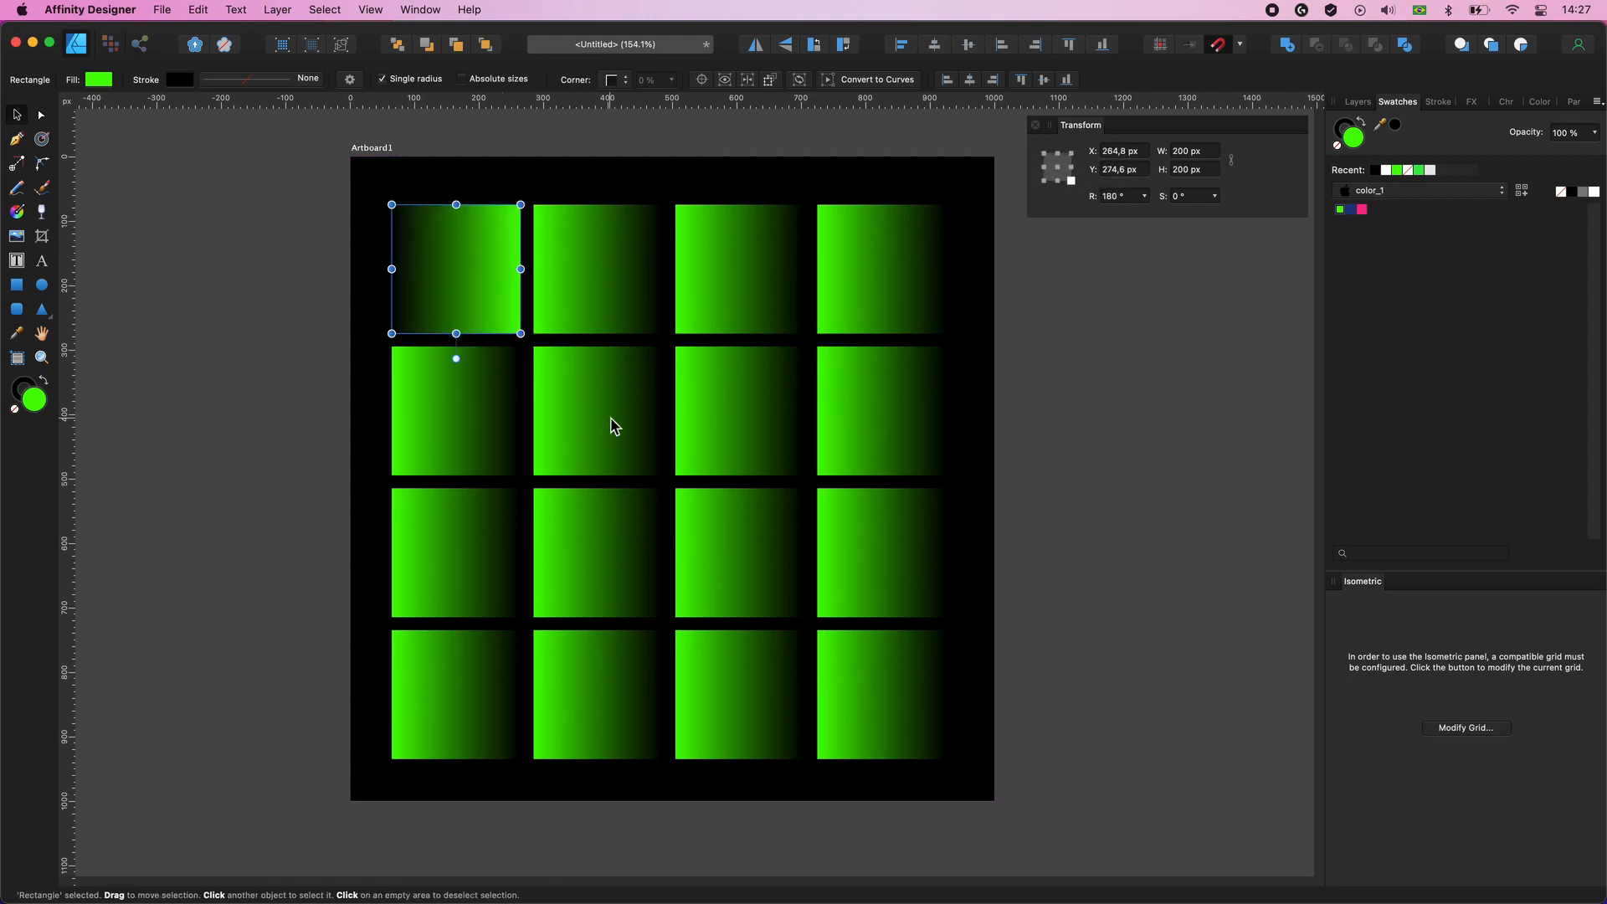
{"action": "left_click", "coordinate": [615, 421]}
{"action": "left_click_drag", "start_coordinate": [597, 323], "coordinate": [590, 493]}
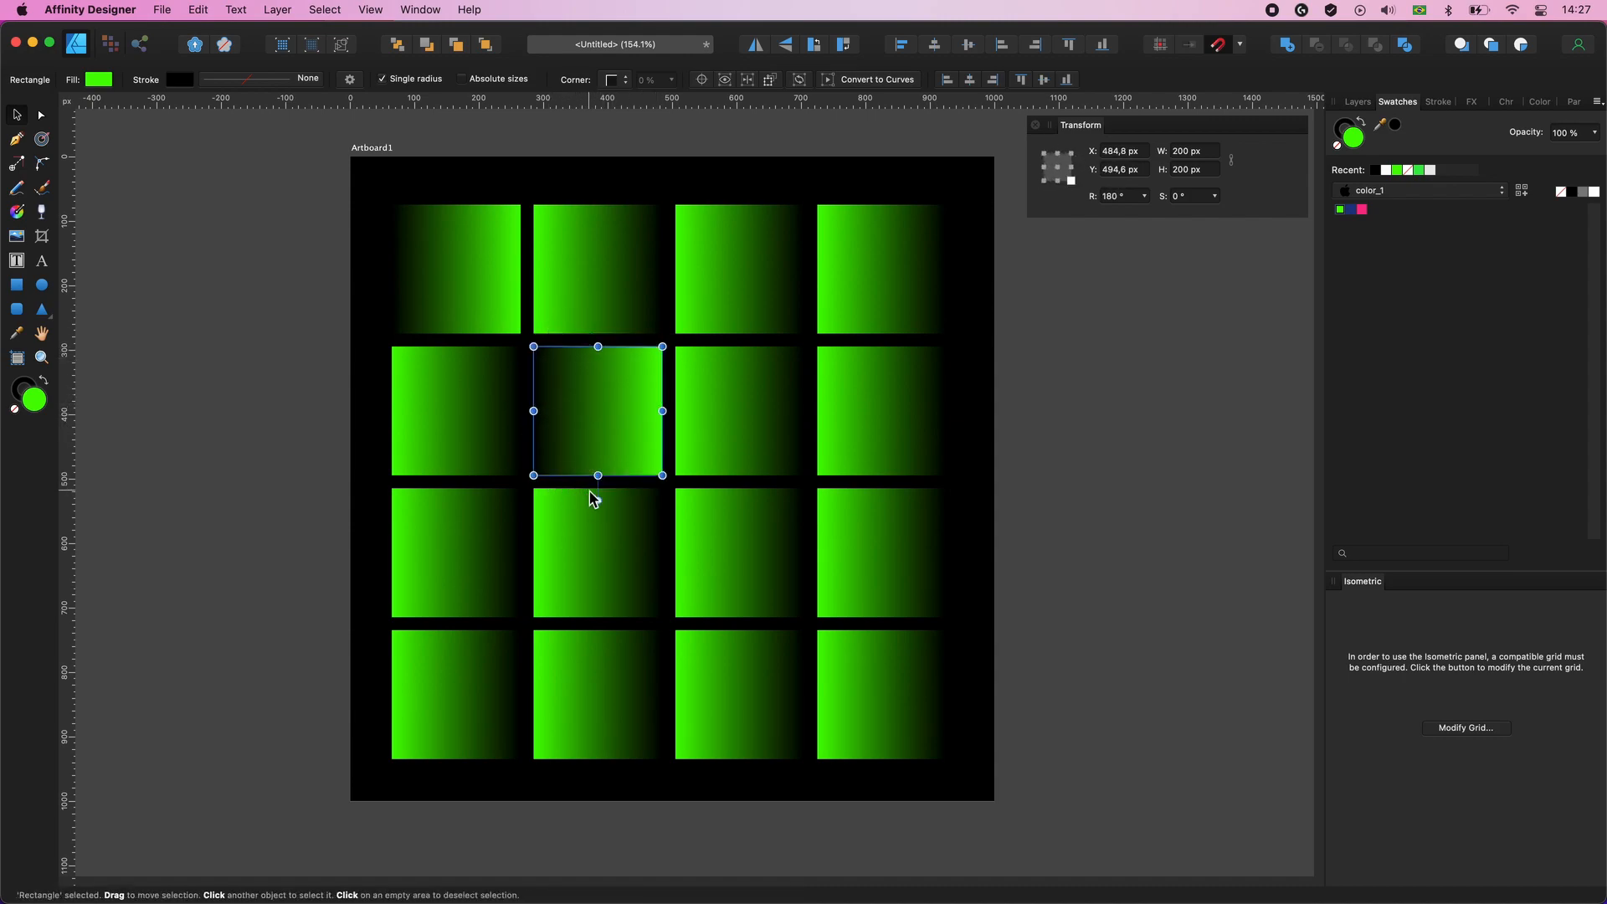
{"action": "left_click", "coordinate": [748, 536]}
{"action": "left_click_drag", "start_coordinate": [740, 463], "coordinate": [736, 645]}
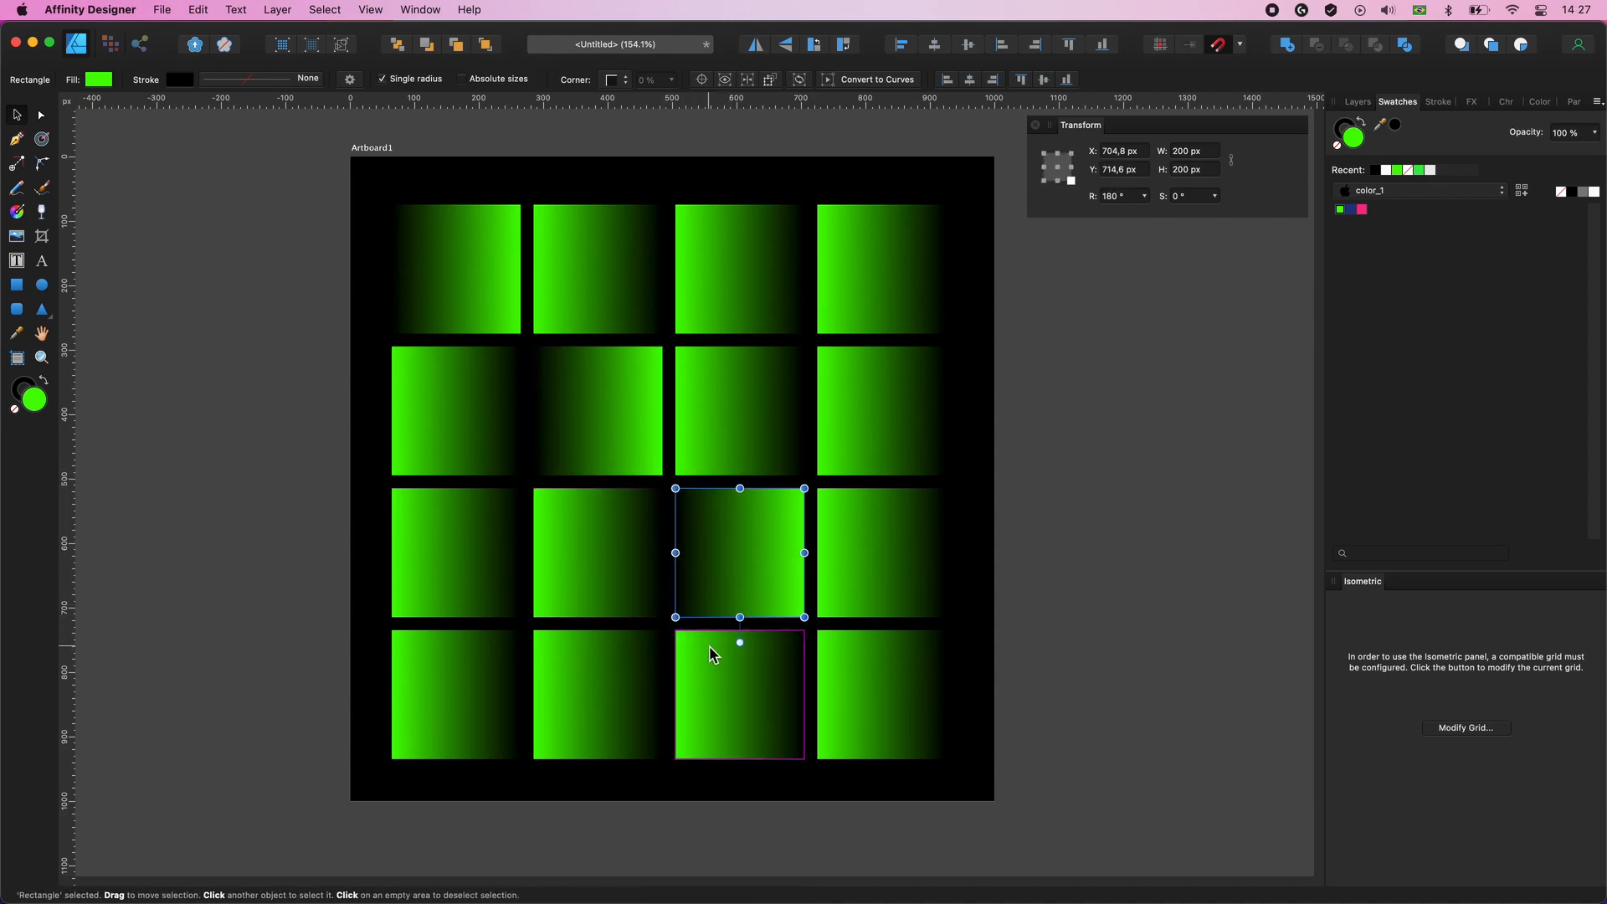
{"action": "left_click", "coordinate": [624, 678]}
{"action": "left_click_drag", "start_coordinate": [596, 608], "coordinate": [598, 785]}
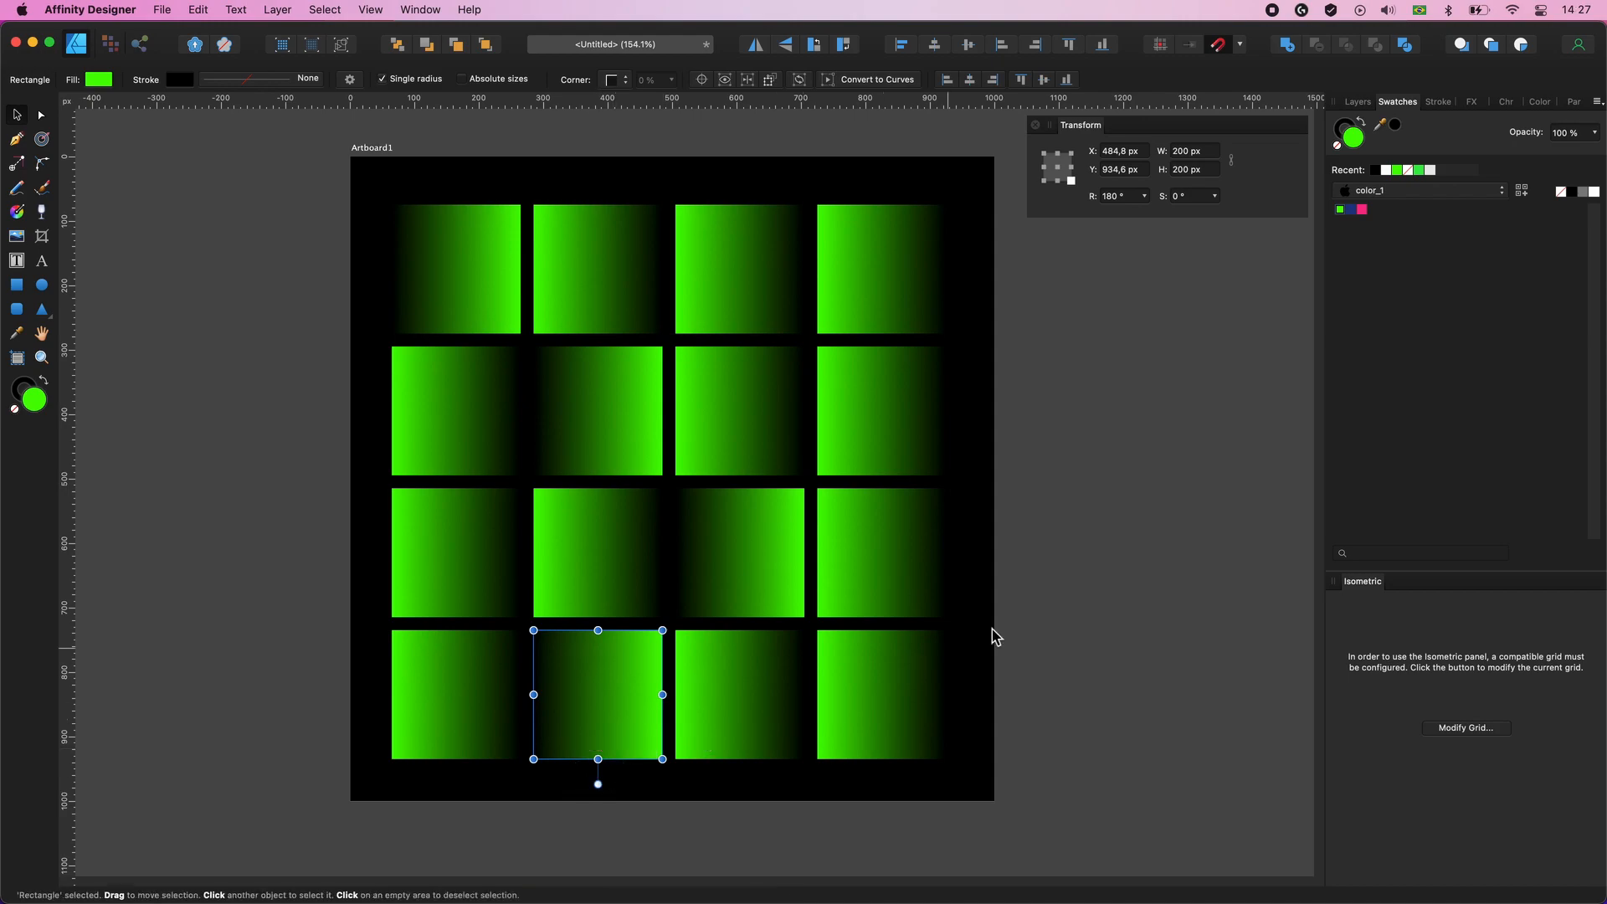
{"action": "left_click", "coordinate": [1130, 586]}
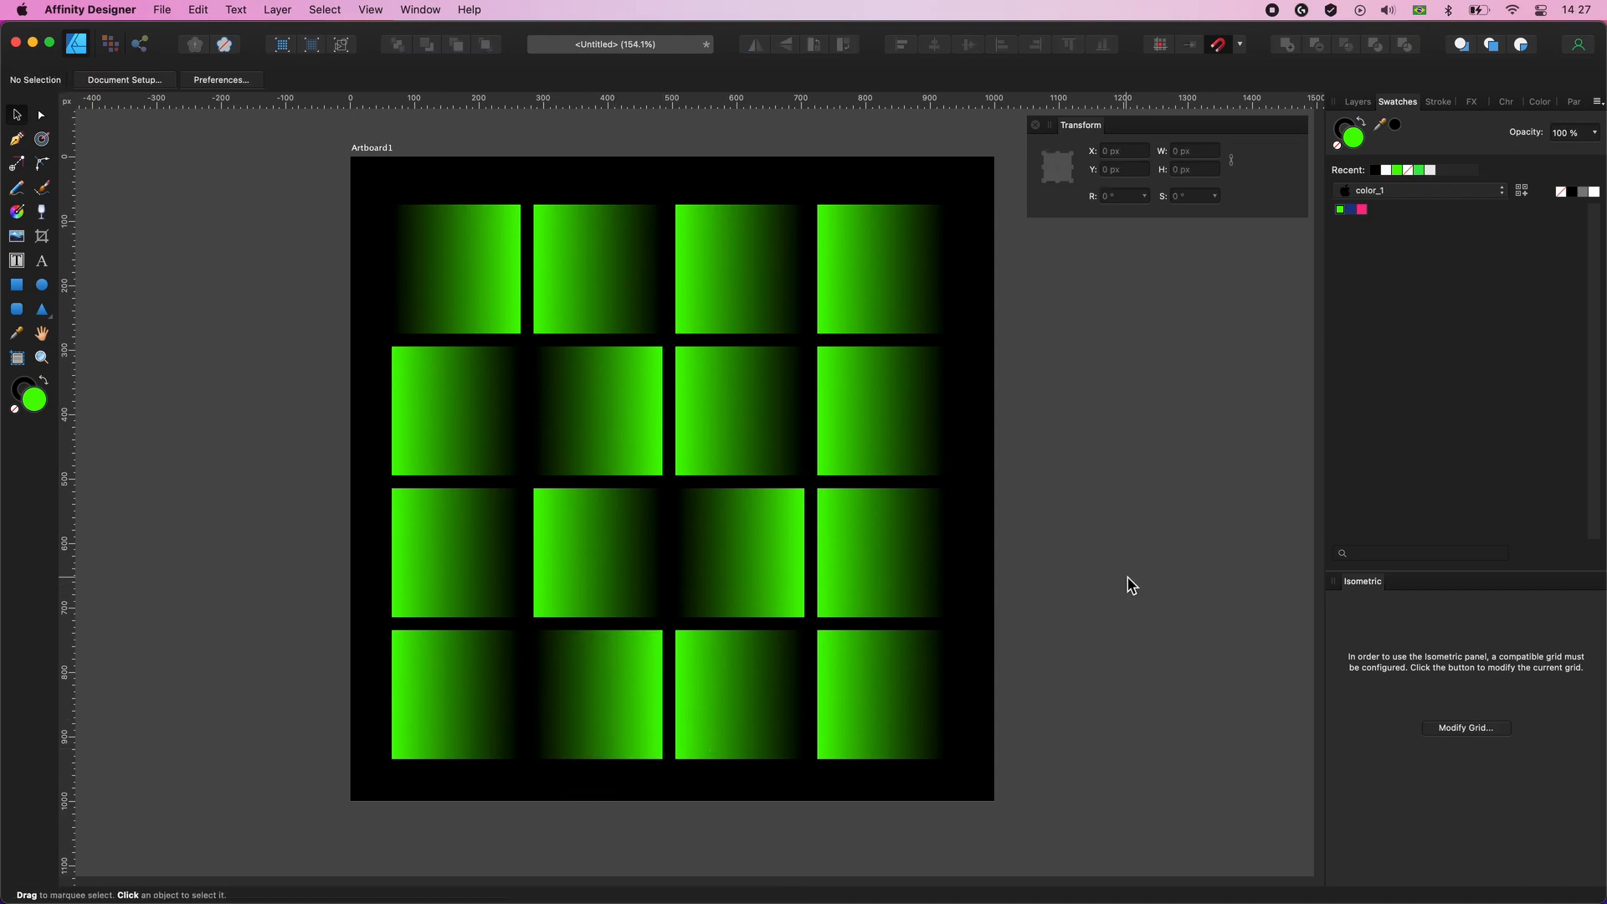